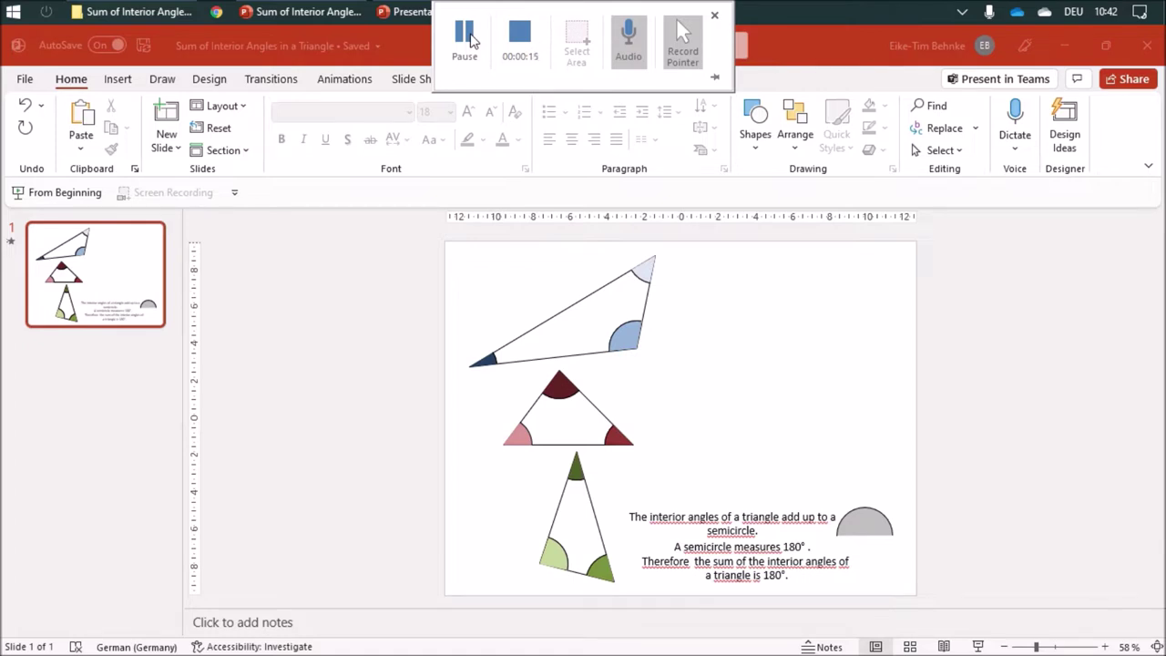
- Leave the finished PowerPoint slide and bring up the Word document 'Sum of Interior Angles in a Triangle'
click(466, 36)
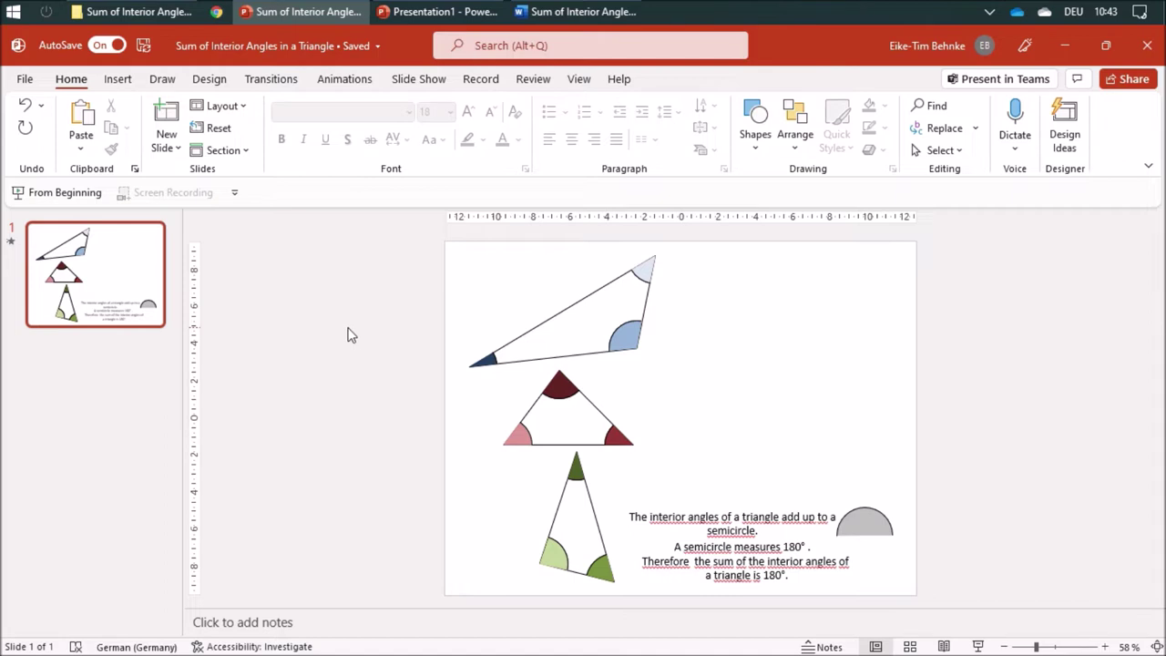
click(606, 11)
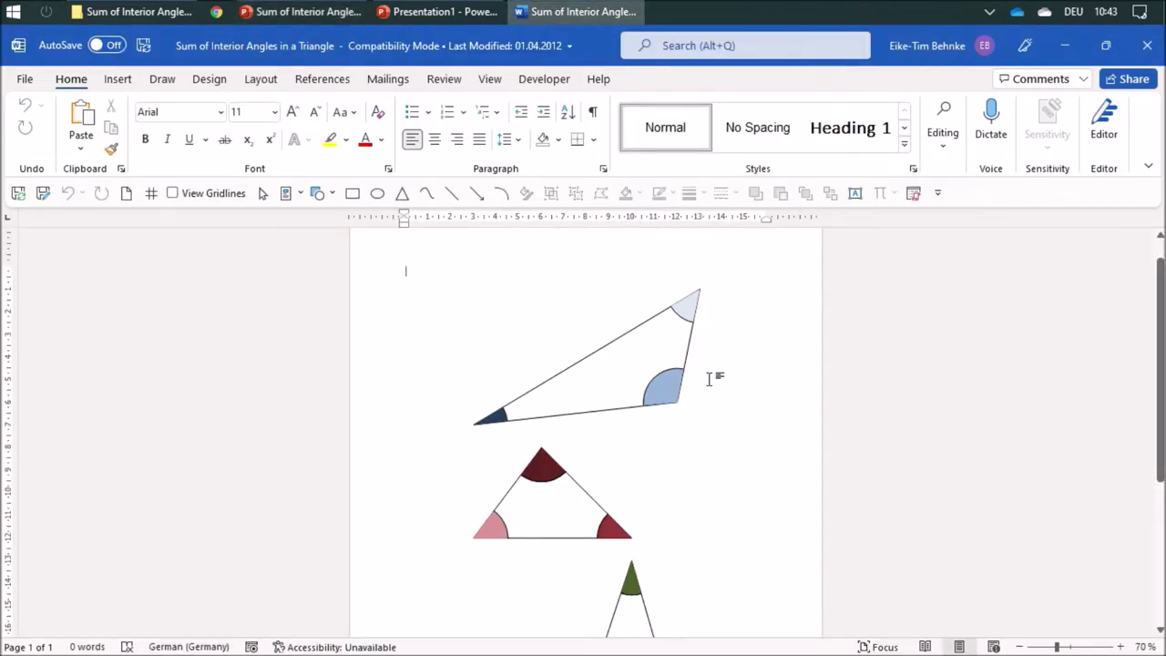
- Select the middle triangle with red angle markers in Word, then return to Presentation1
scroll(709, 380, down, 3)
scroll(709, 380, up, 2)
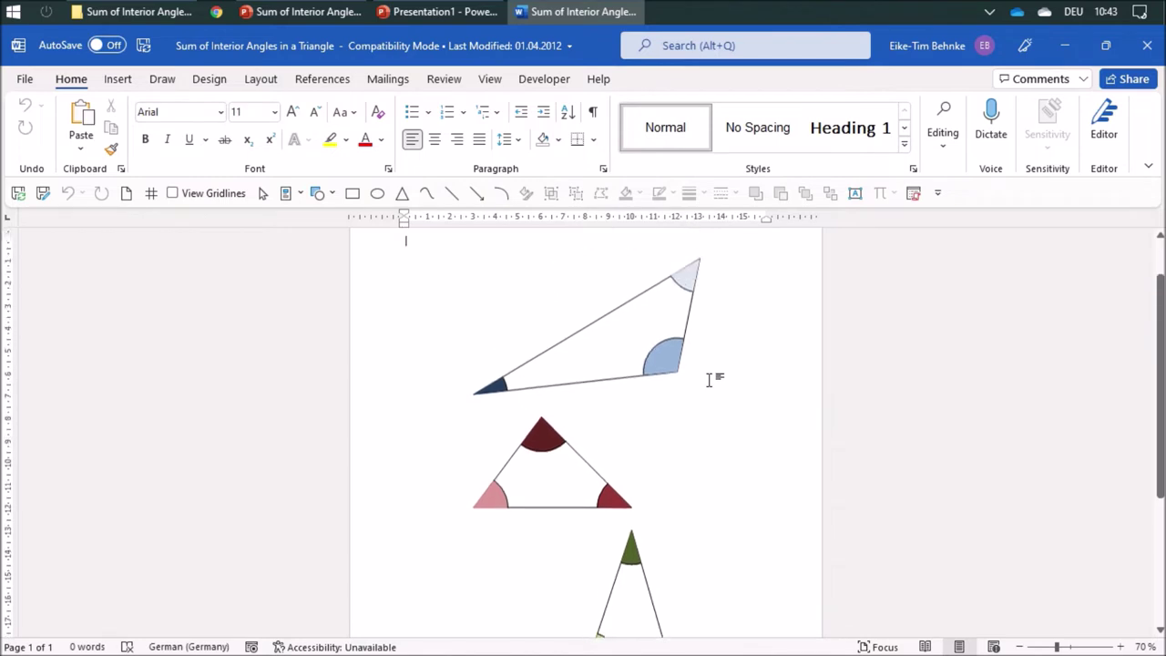
scroll(725, 386, up, 2)
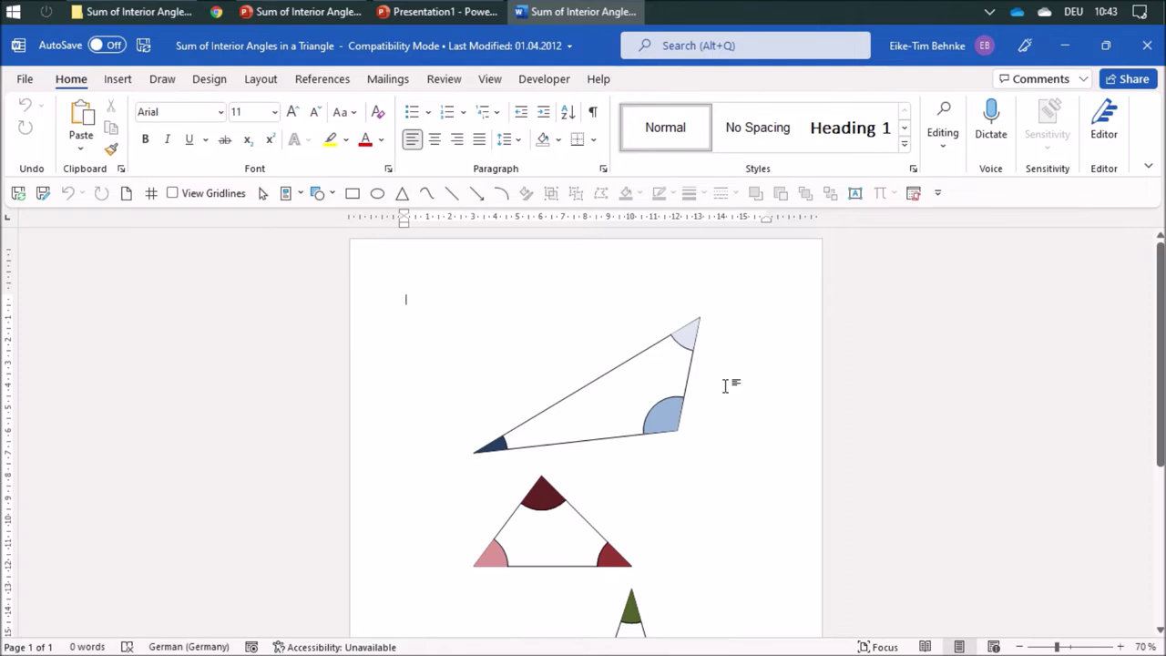
scroll(734, 382, down, 2)
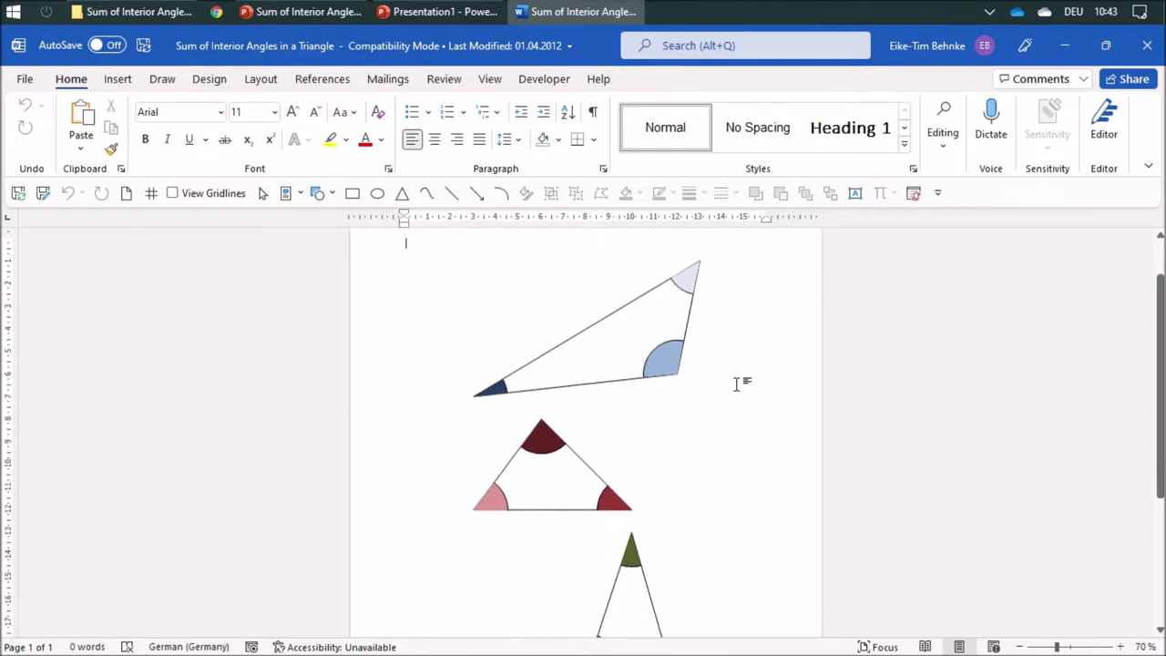
click(565, 453)
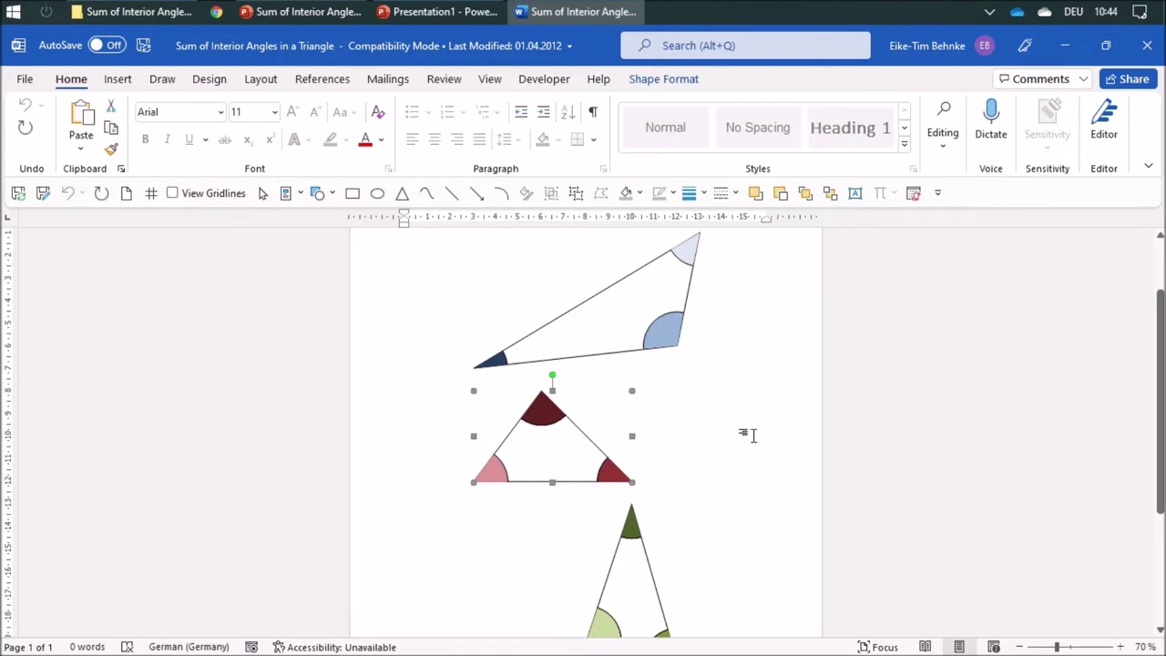
click(424, 11)
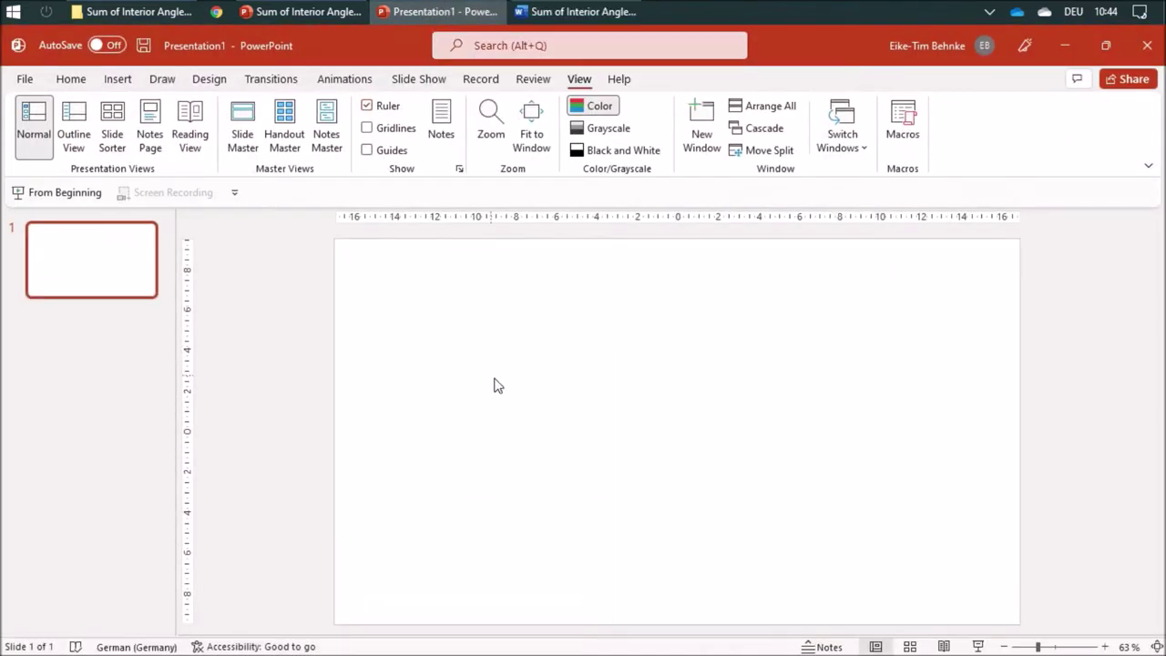
- Paste the red-angled triangle at the slide's left-centre and show gridlines spaced 4 grids per cm
key(ctrl+v)
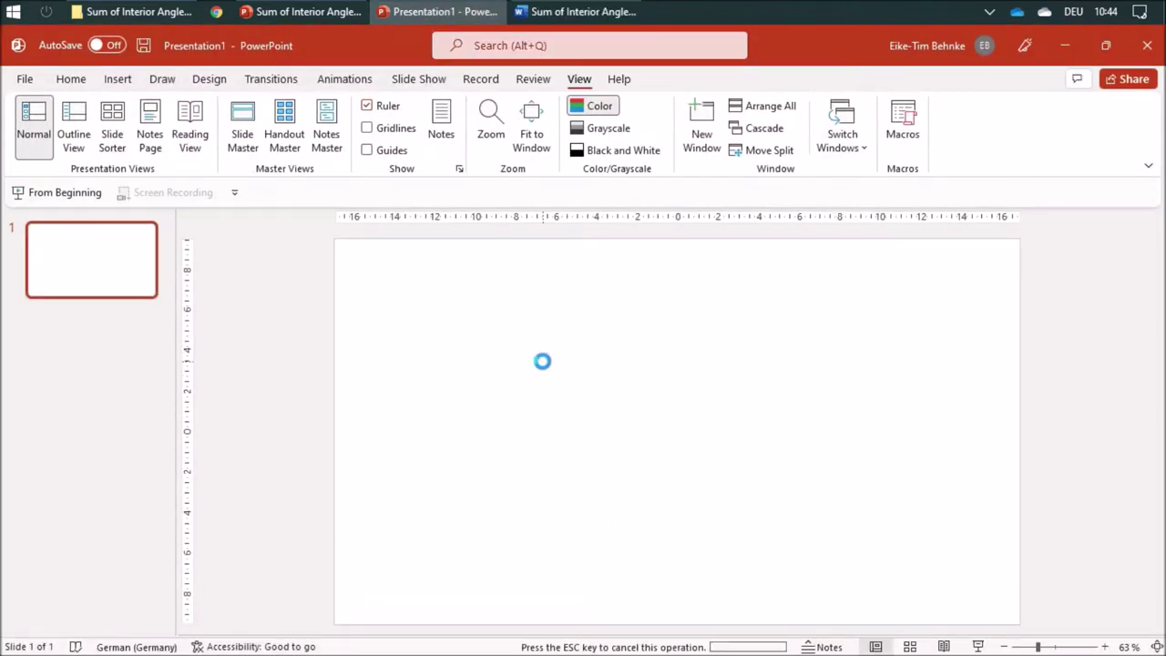
drag(398, 294, 531, 424)
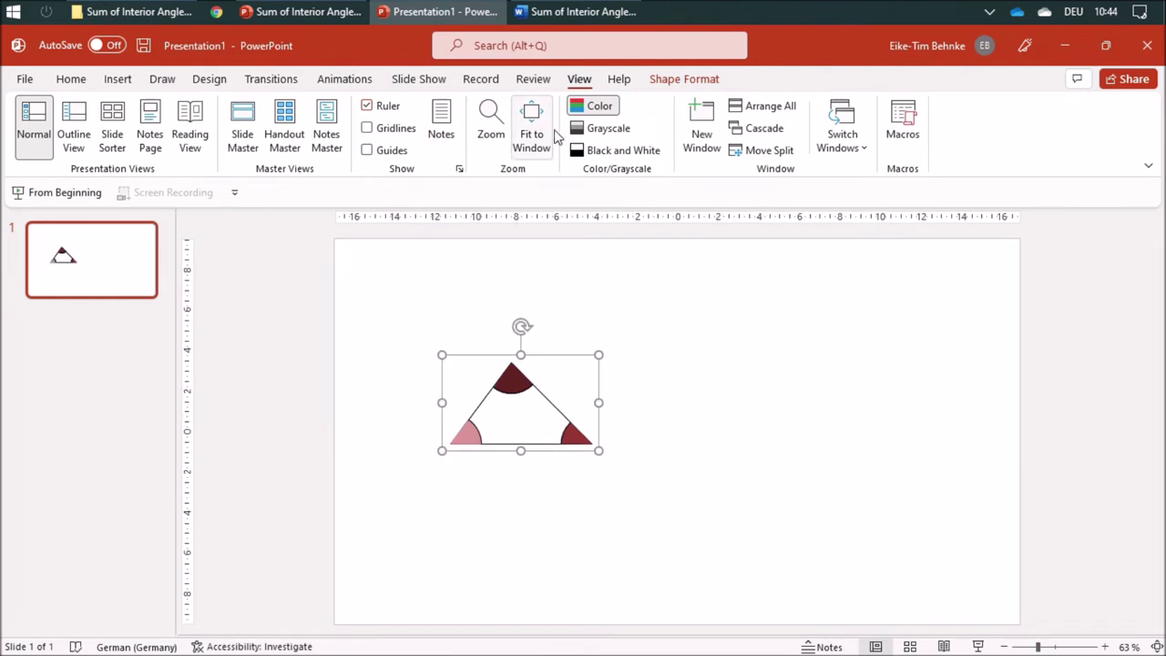
click(393, 133)
click(460, 171)
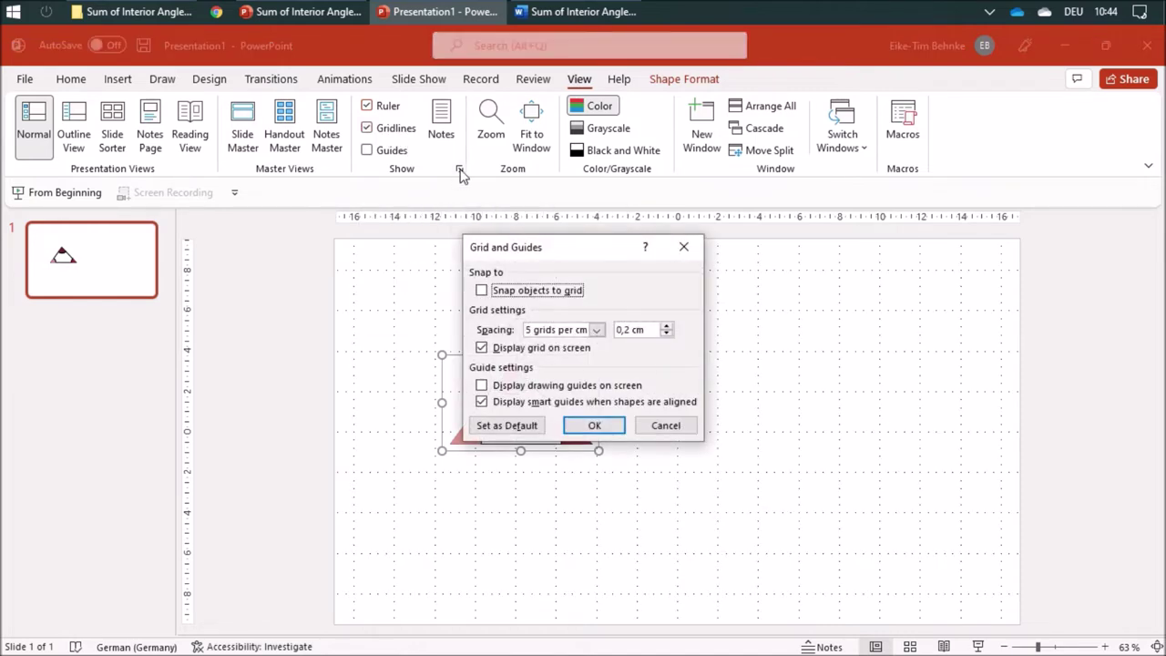
click(597, 330)
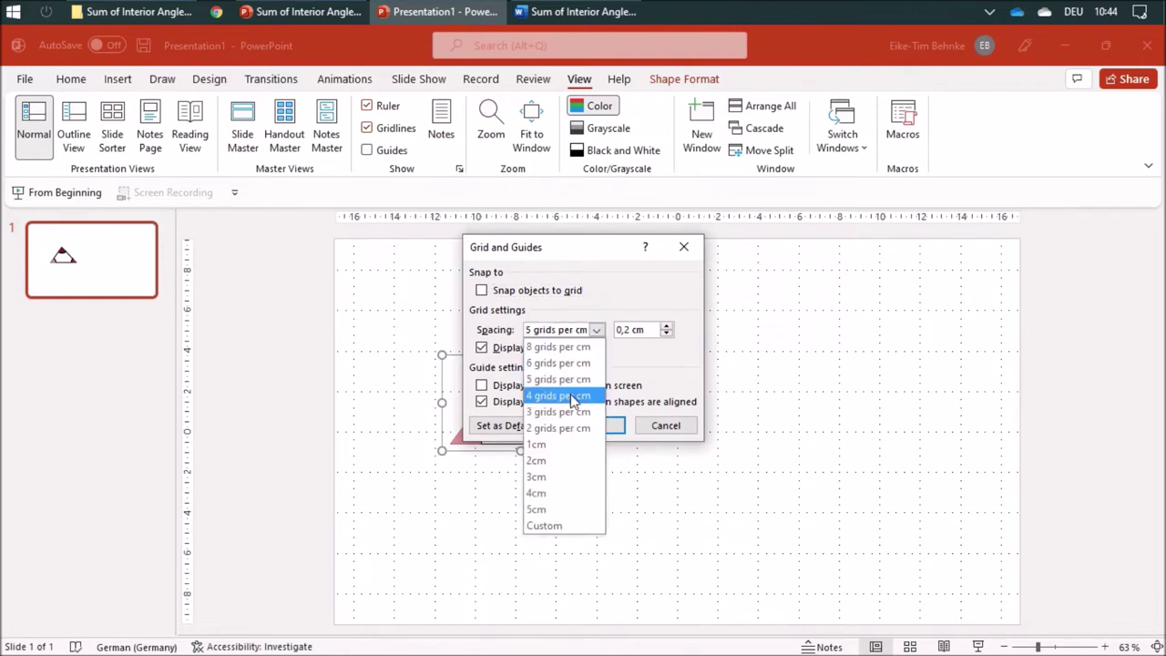
click(571, 397)
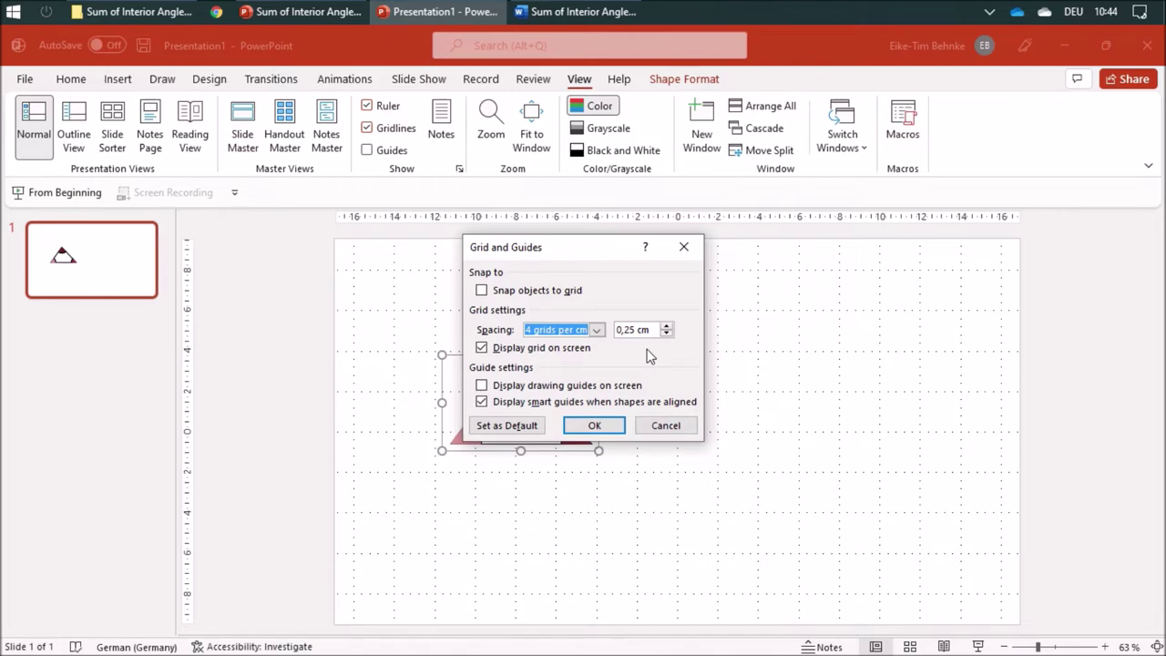
click(602, 426)
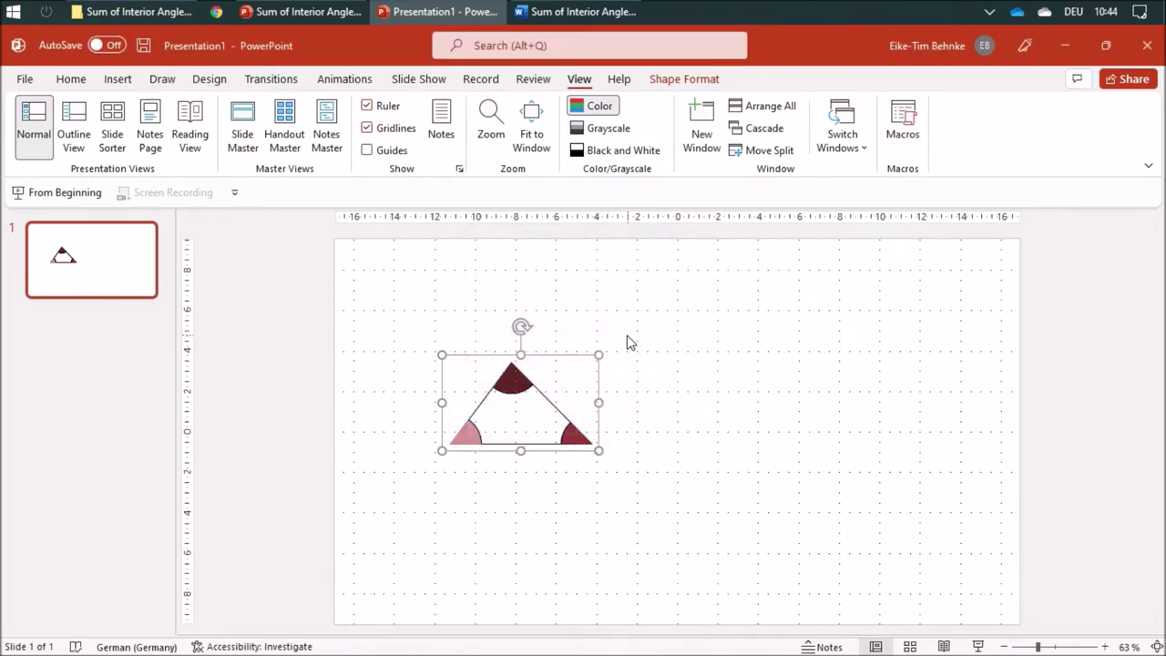
ctrl+scroll(629, 334, up, 4)
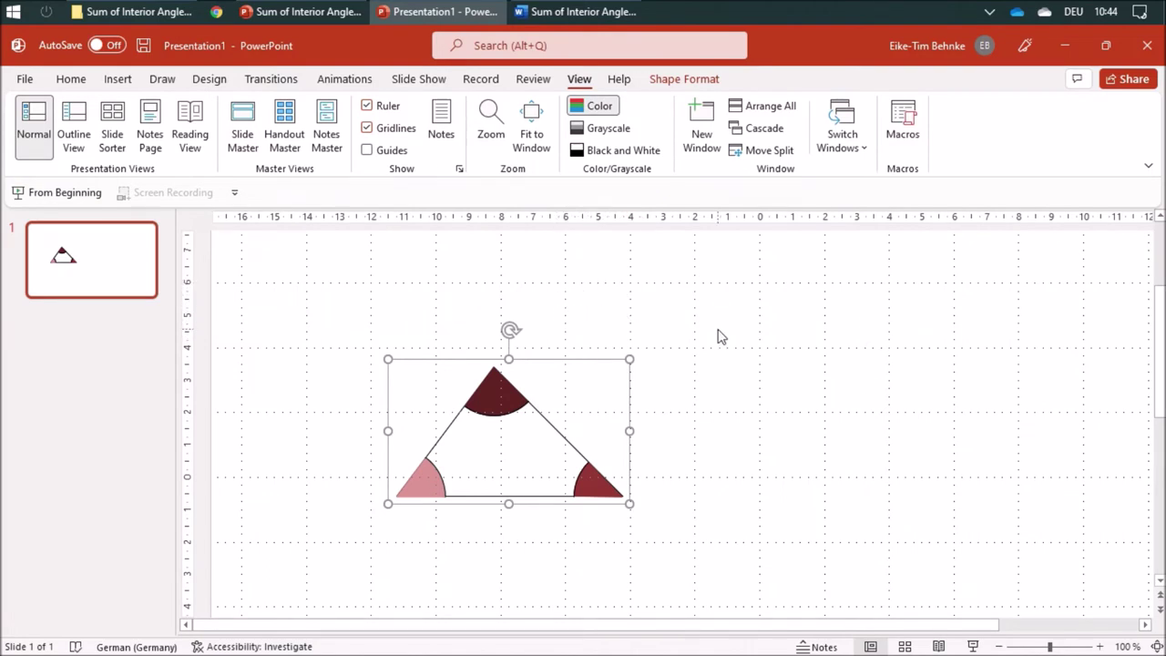
scroll(718, 335, down, 4)
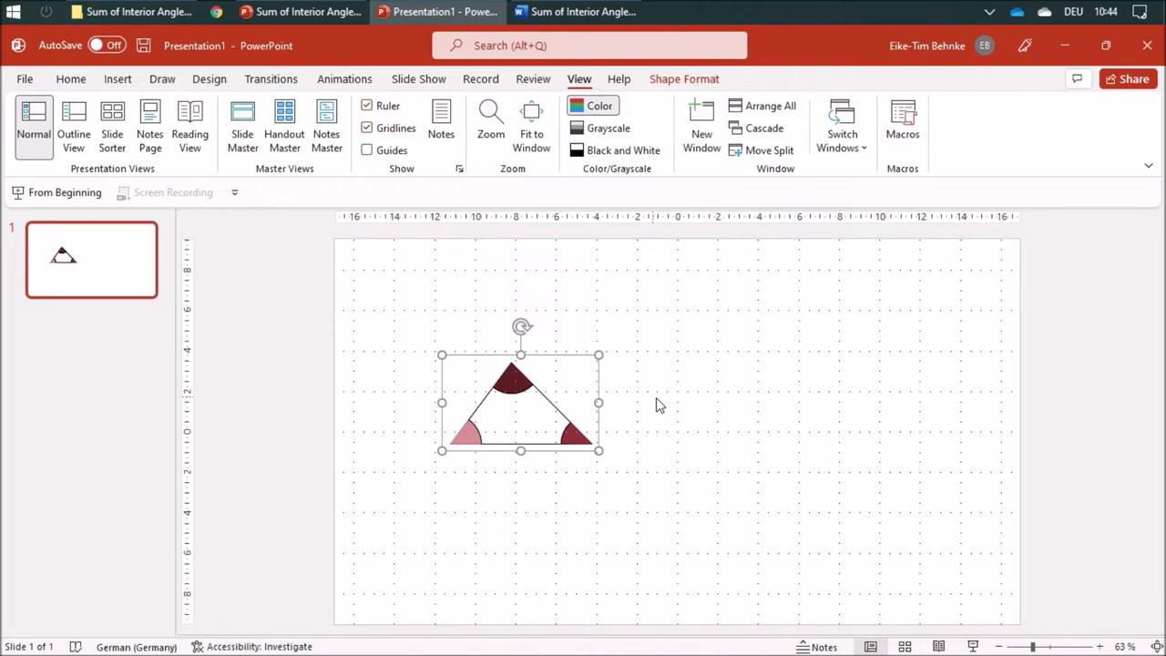
- Ungroup the triangle graphic into separate pieces
right_click(526, 404)
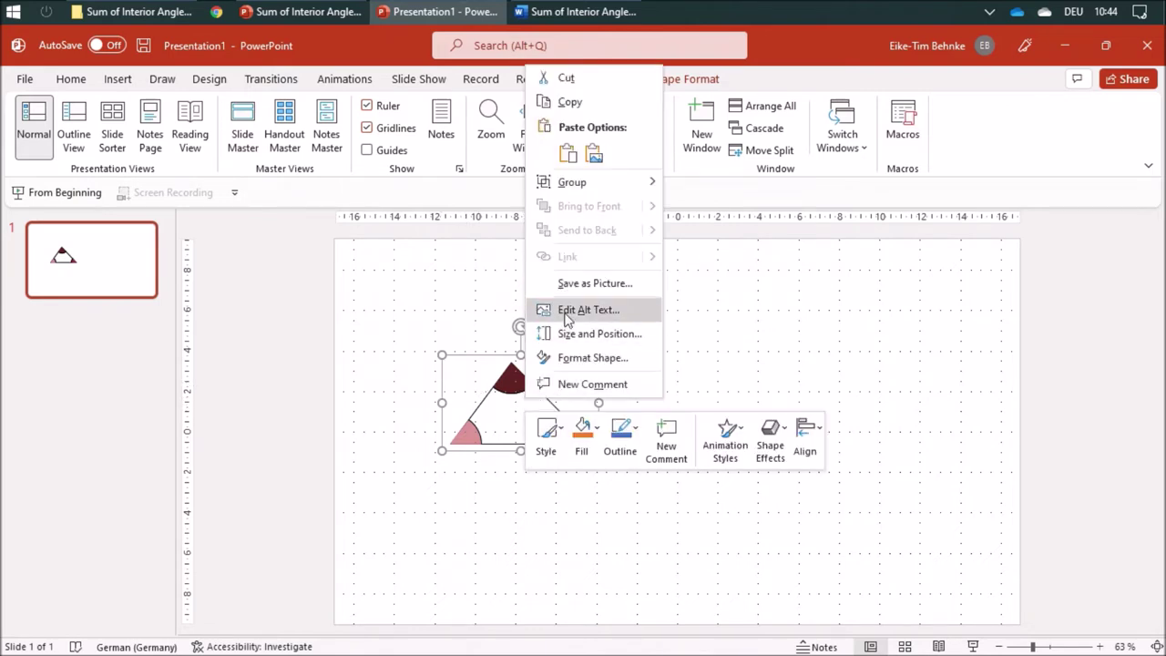
mouse_move(592, 182)
click(715, 235)
click(643, 396)
- Place wedge copies off the triangle, with the red and pink ones side by side at the far right
click(515, 384)
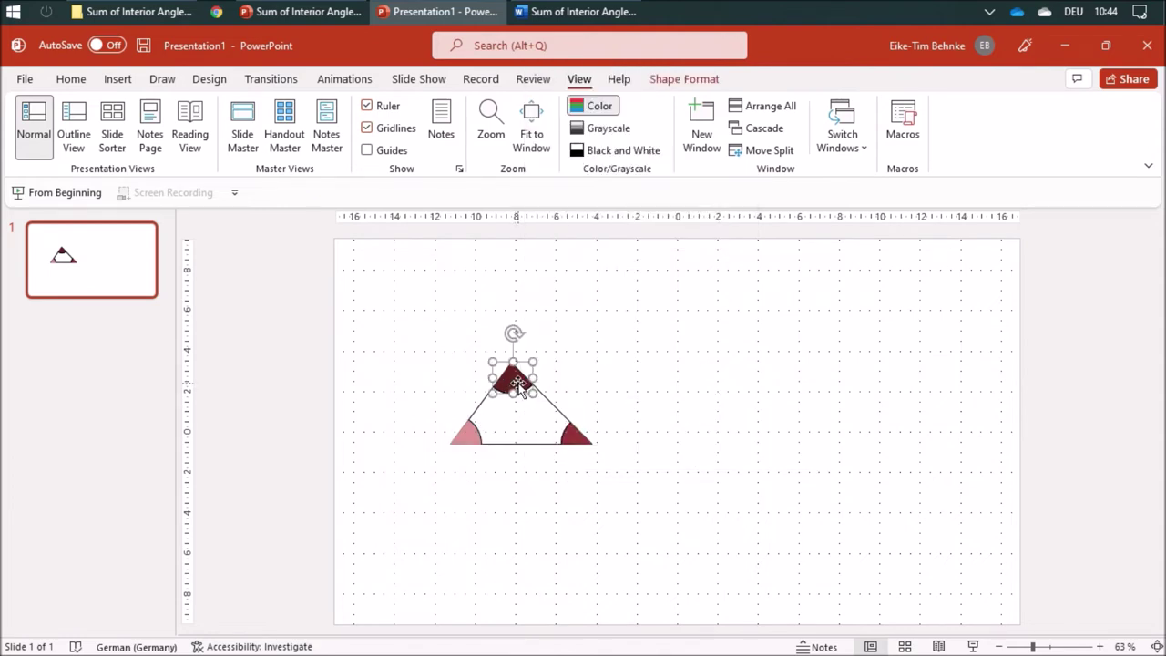
drag(517, 385, 548, 349)
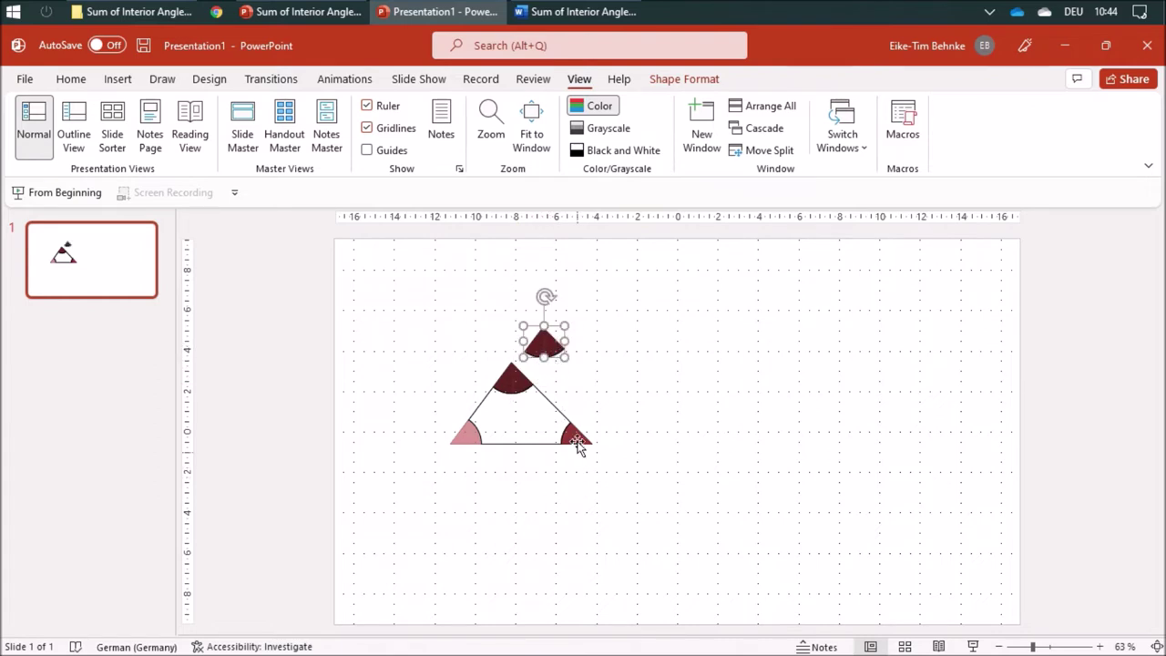
drag(577, 444, 592, 521)
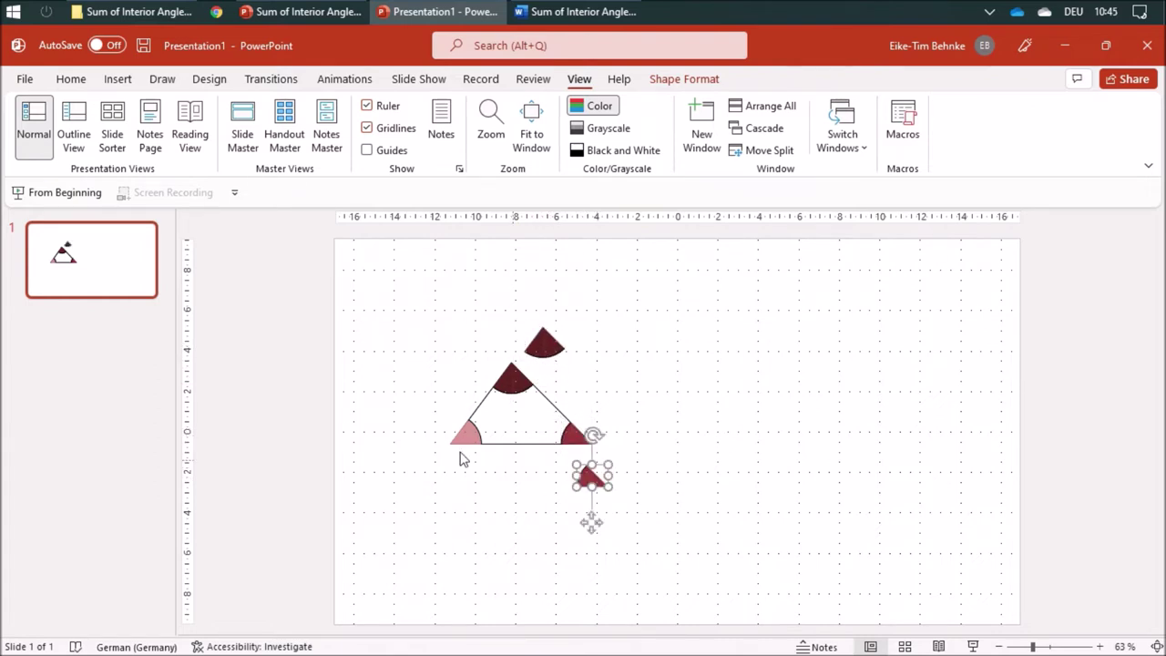
click(467, 436)
drag(466, 435, 466, 465)
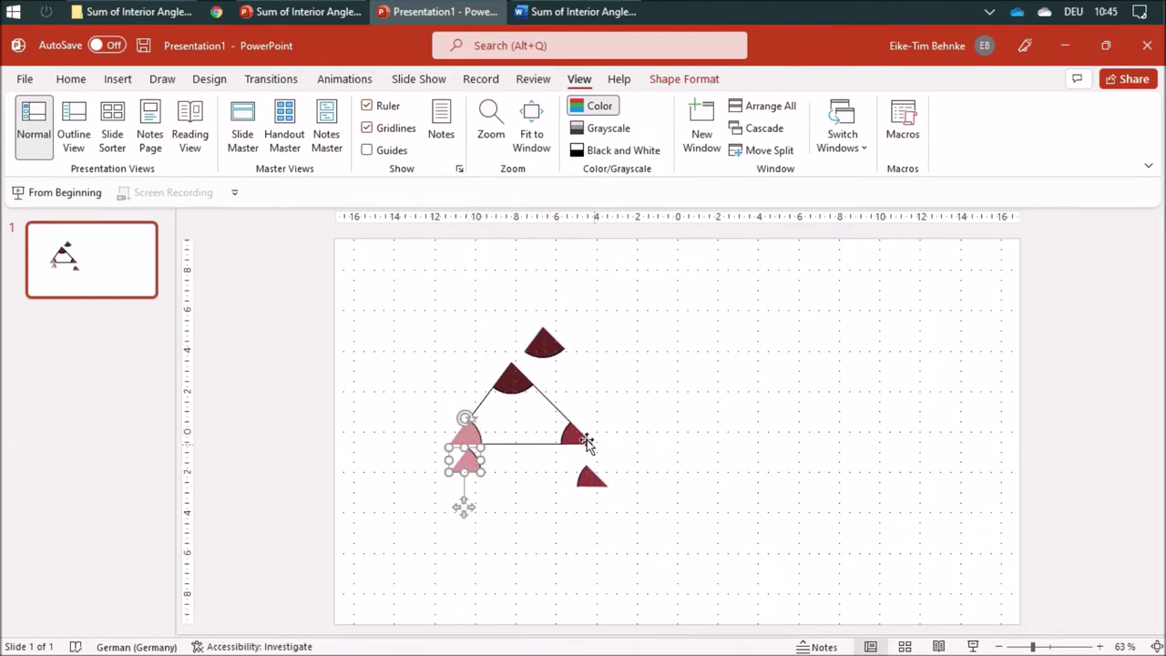
click(587, 444)
drag(585, 440, 784, 424)
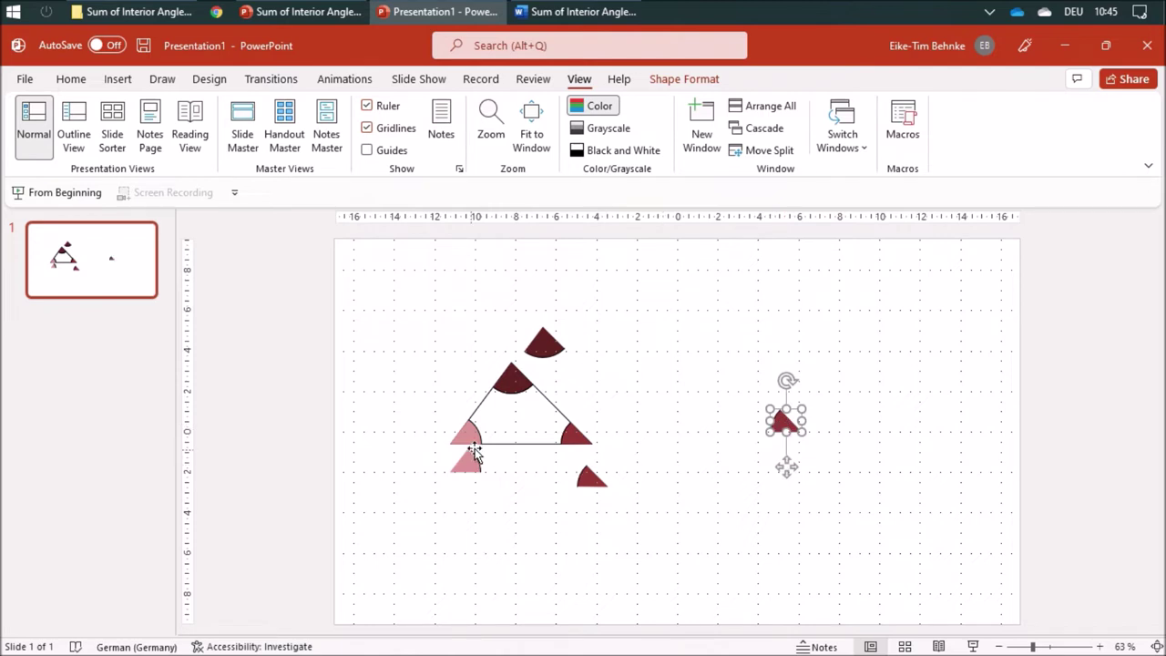
click(468, 436)
drag(469, 436, 823, 432)
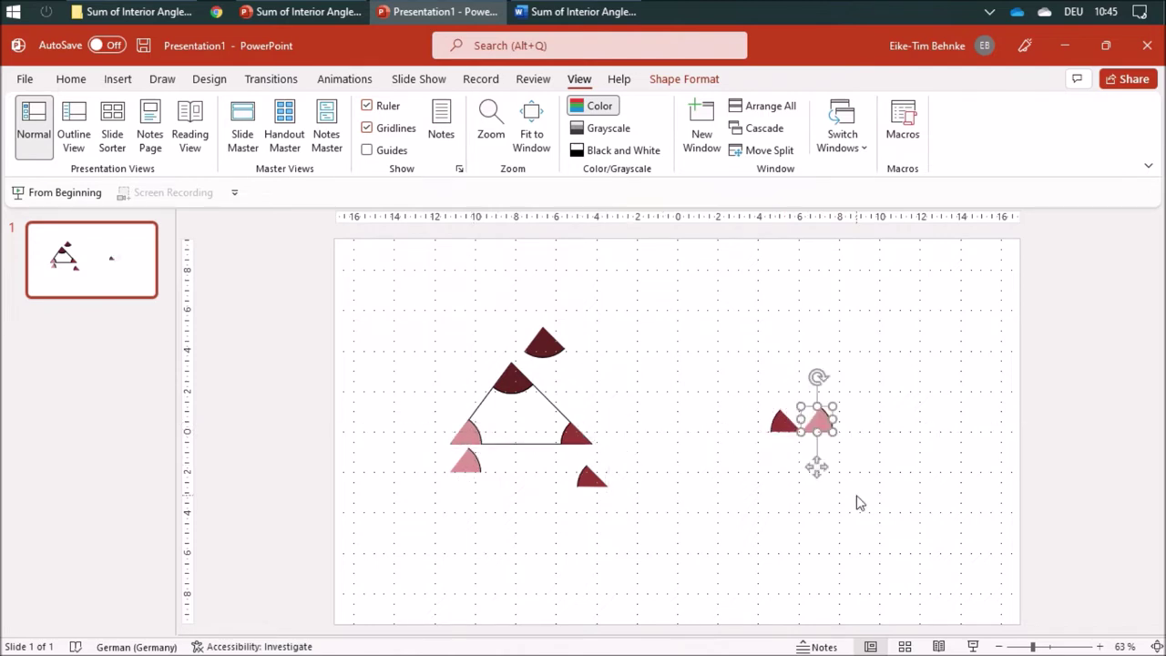
click(863, 503)
- Move the top dark, lower dark and pink wedges onto the top, lower-right and lower-left vertices
scroll(864, 509, up, 1)
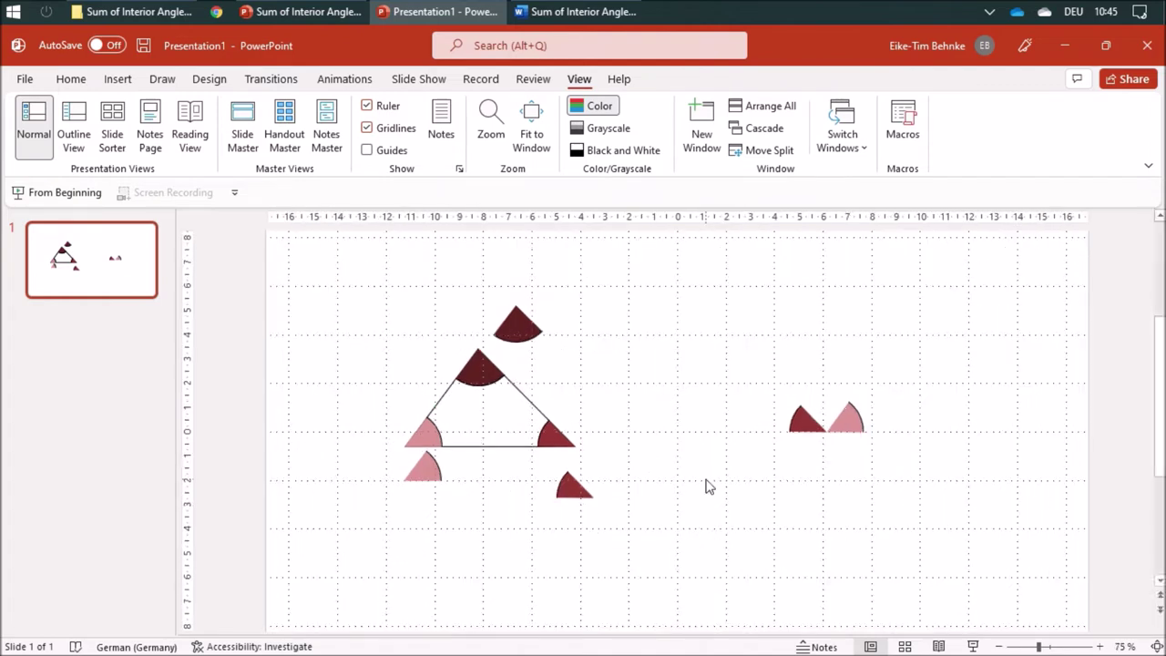
drag(521, 326, 486, 371)
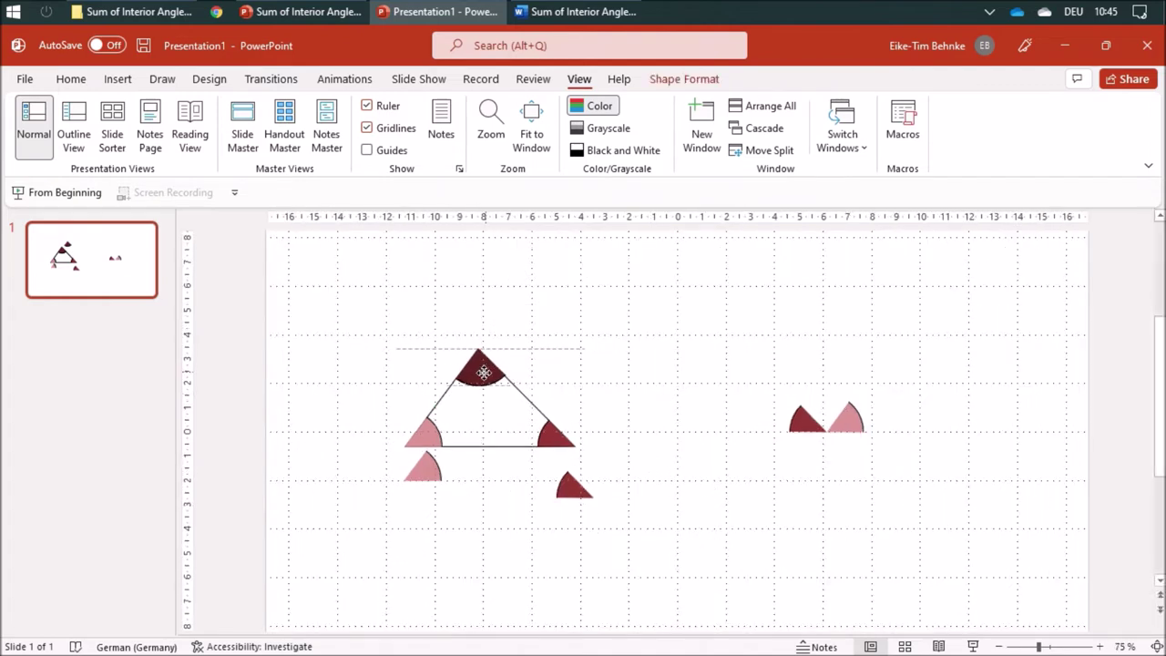
click(598, 379)
click(578, 493)
drag(575, 492, 556, 437)
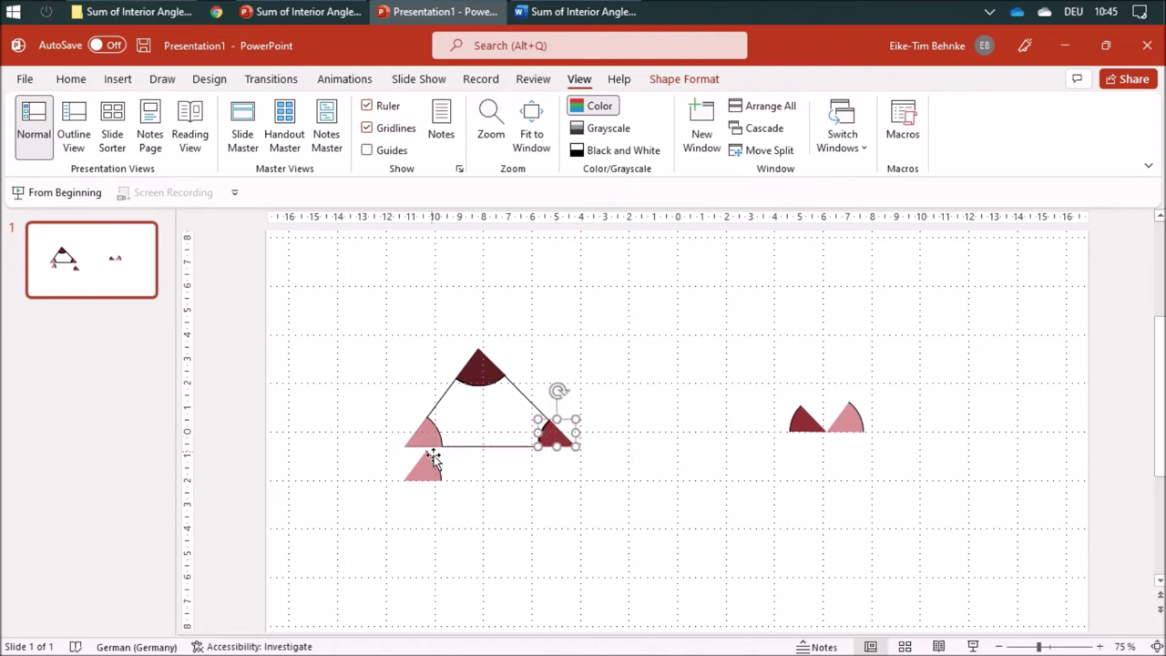
click(424, 465)
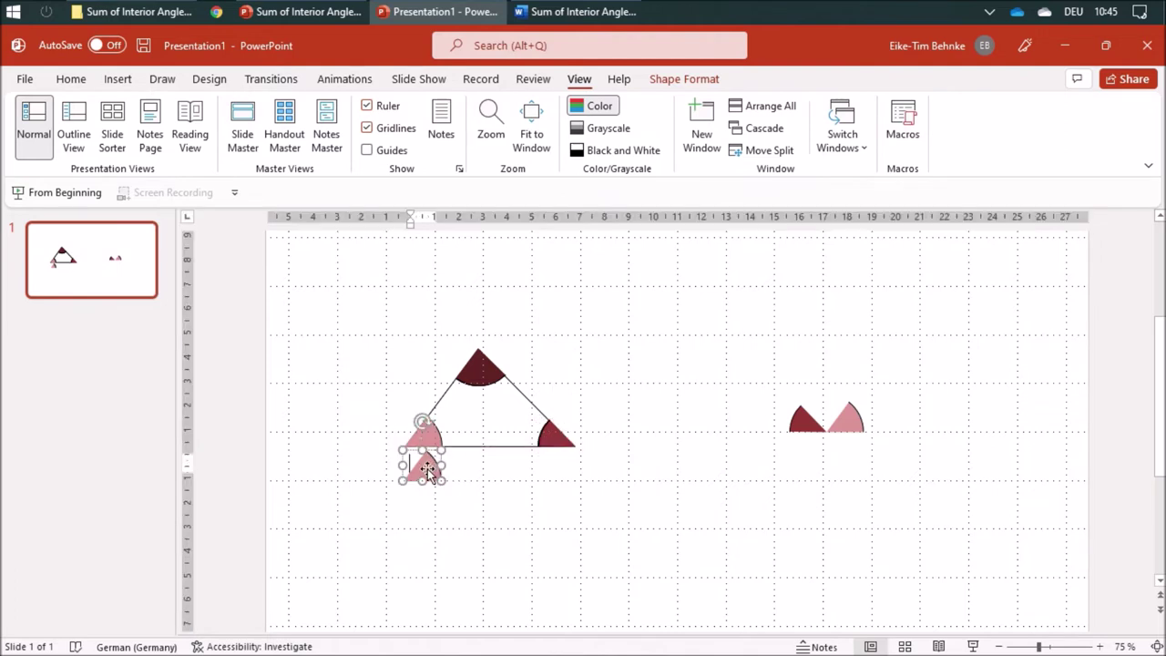
click(537, 519)
click(426, 469)
drag(426, 468, 426, 435)
click(692, 526)
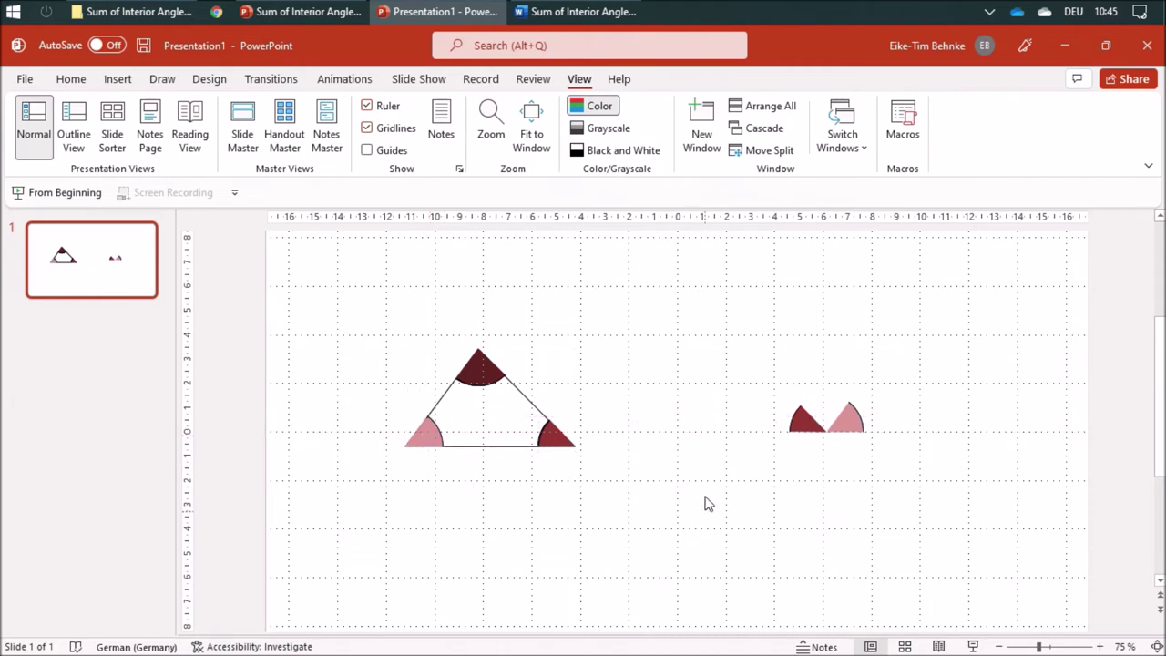
click(335, 79)
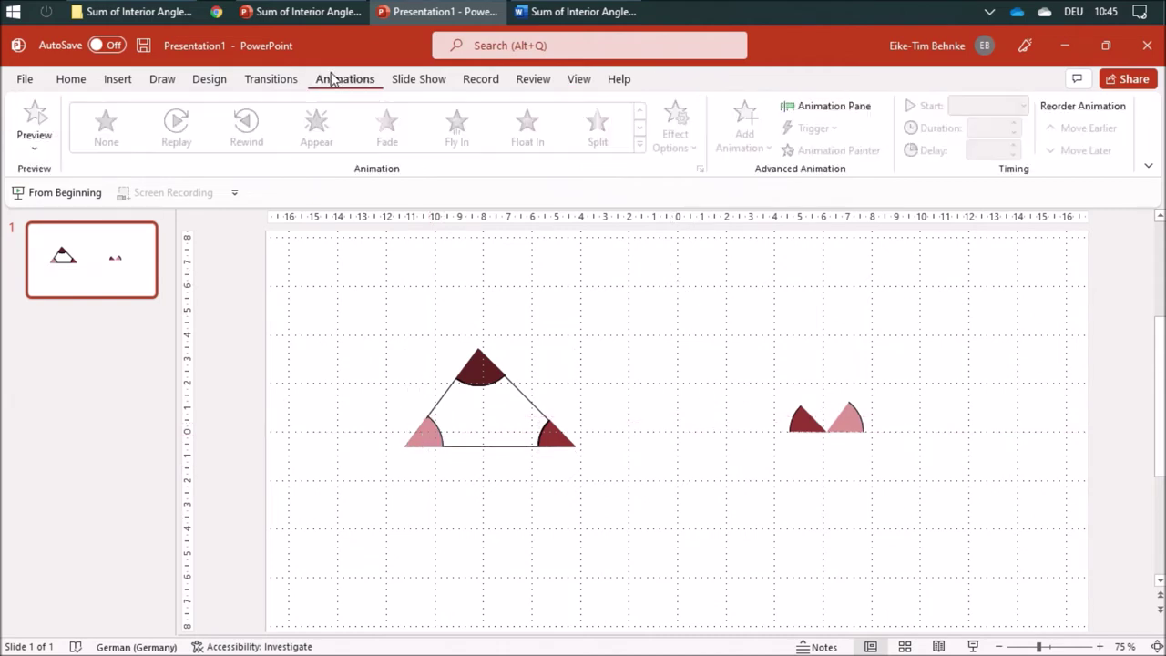
- Give the dark bottom wedge (Arc 7) a Lines motion path ending beside the right-hand wedges
click(846, 108)
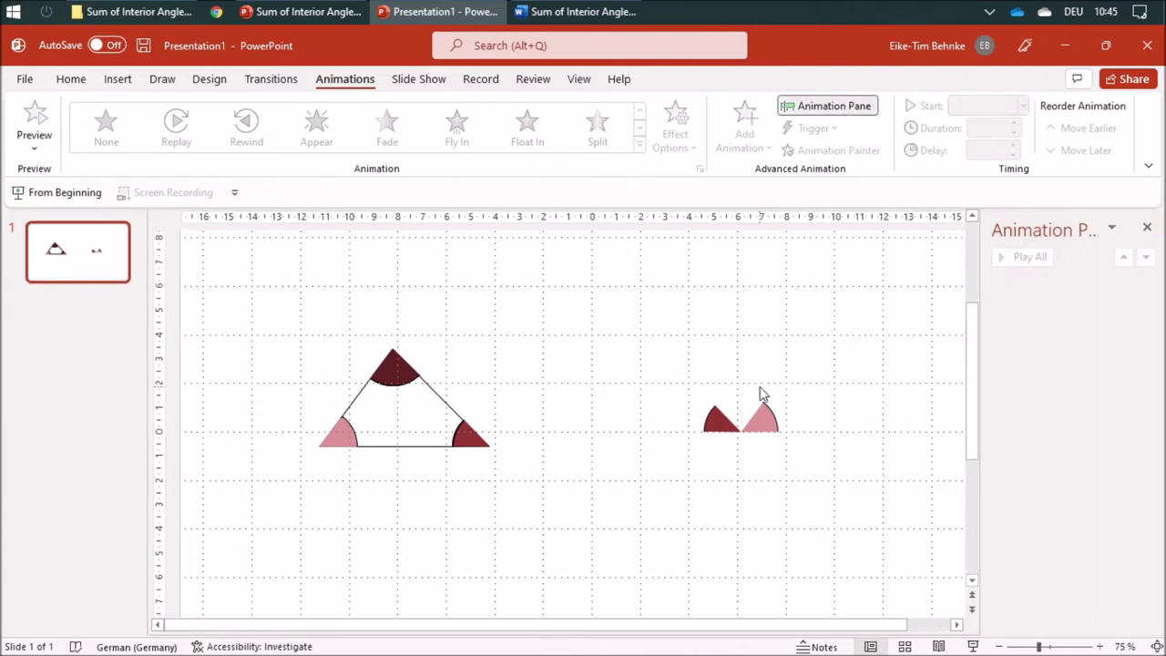
click(470, 437)
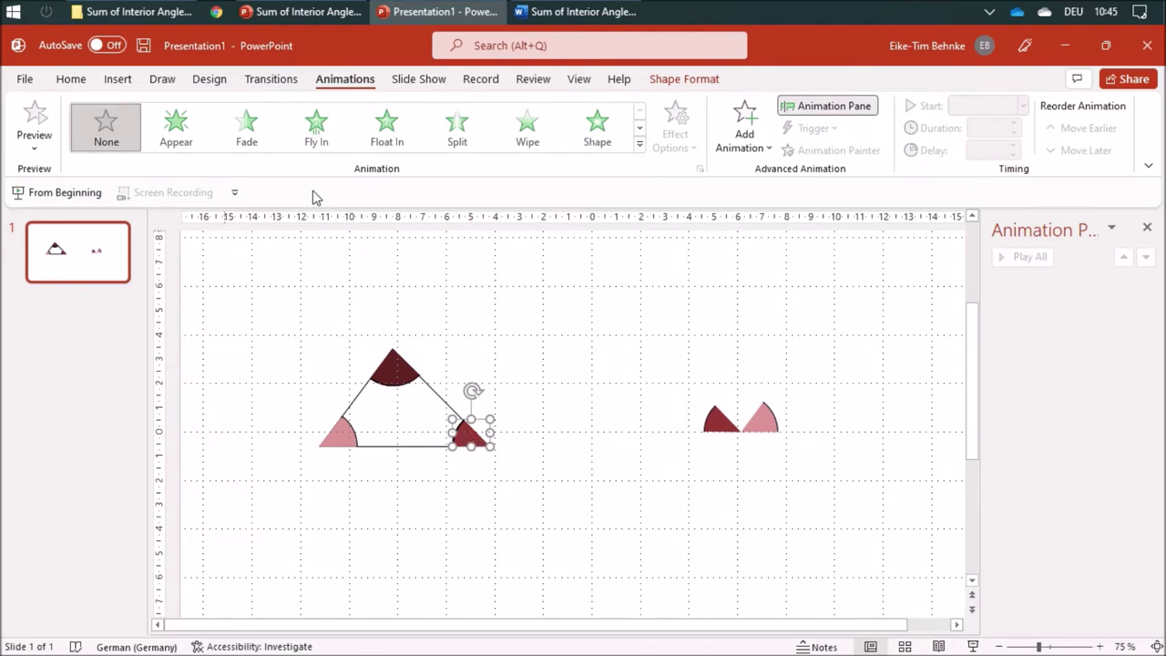
click(640, 144)
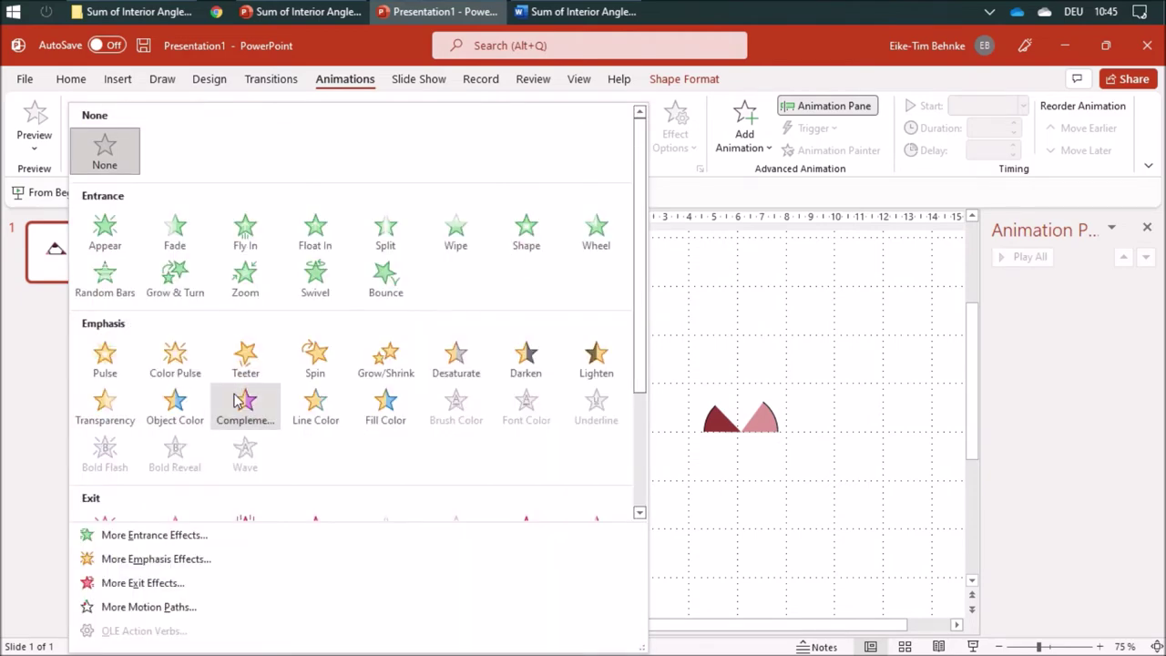
scroll(213, 435, down, 3)
click(100, 492)
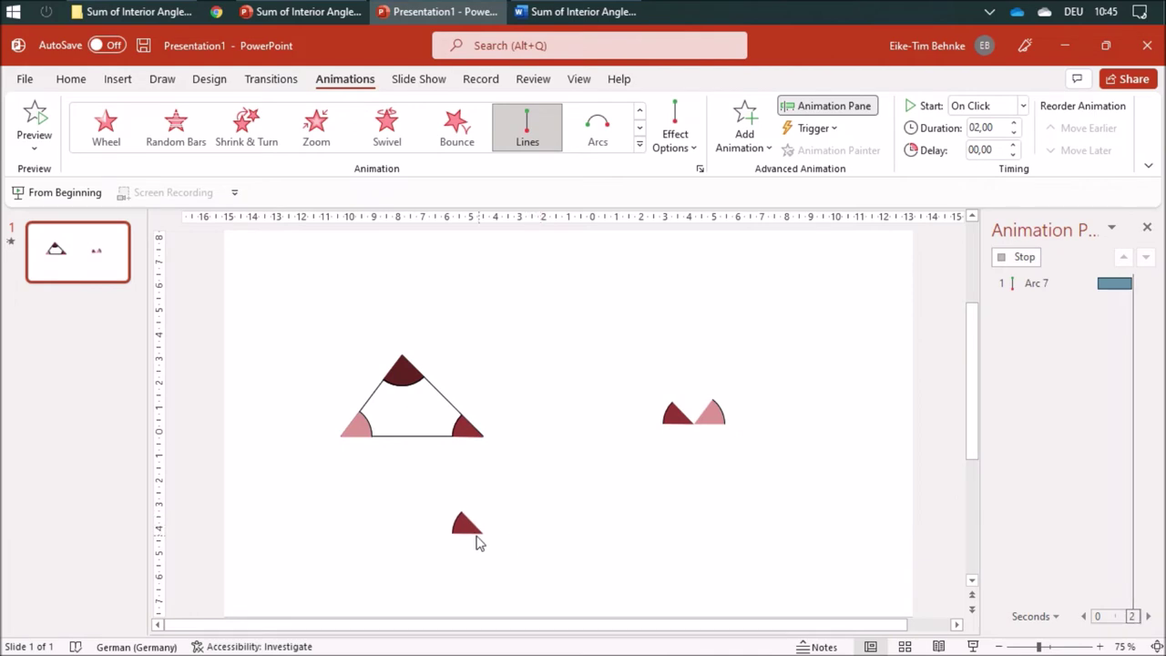
drag(472, 548, 723, 420)
click(738, 525)
- Give the pink lower-left wedge (Arc 9) a Lines path ending beside the right-hand wedges
click(347, 438)
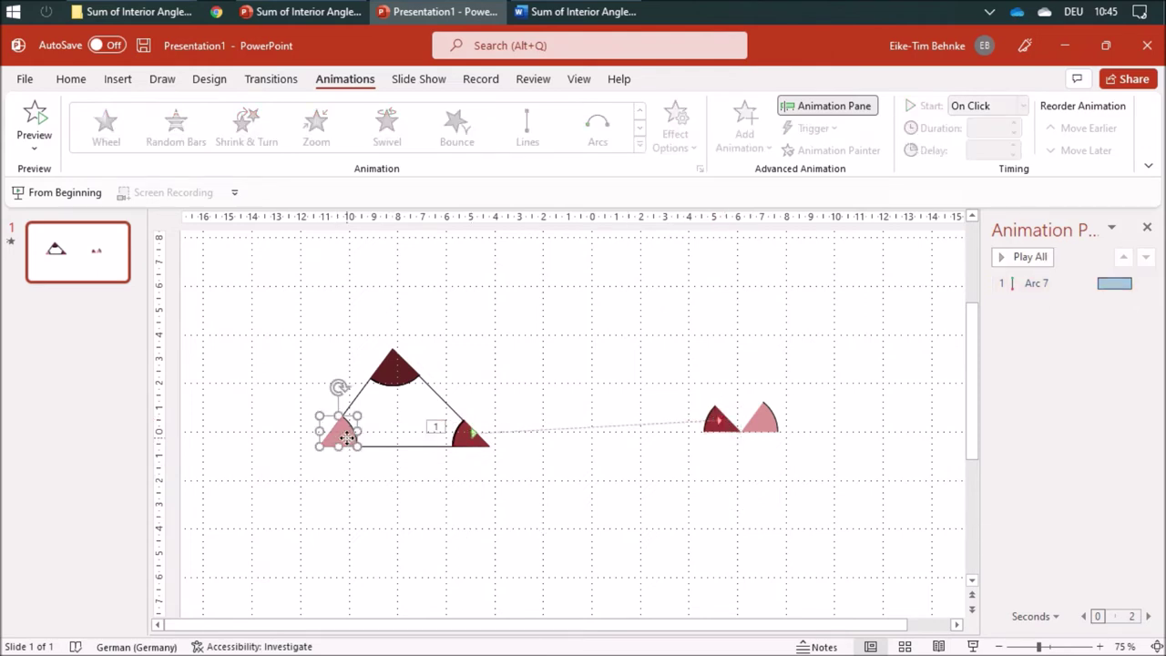
click(641, 146)
scroll(218, 365, down, 3)
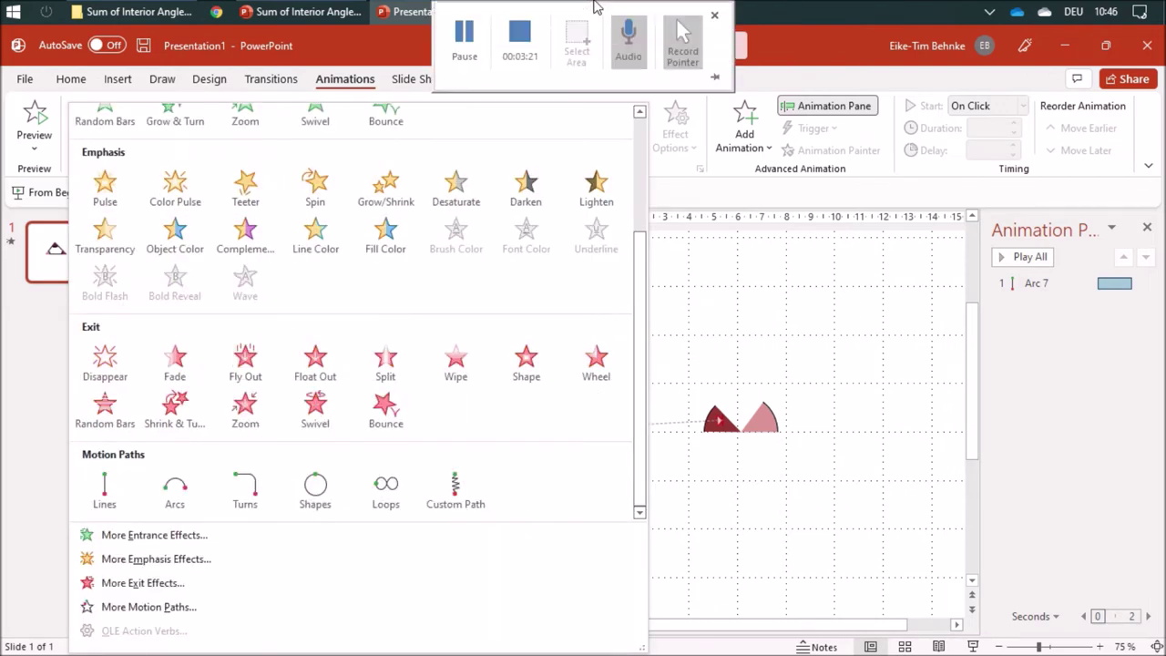
click(104, 492)
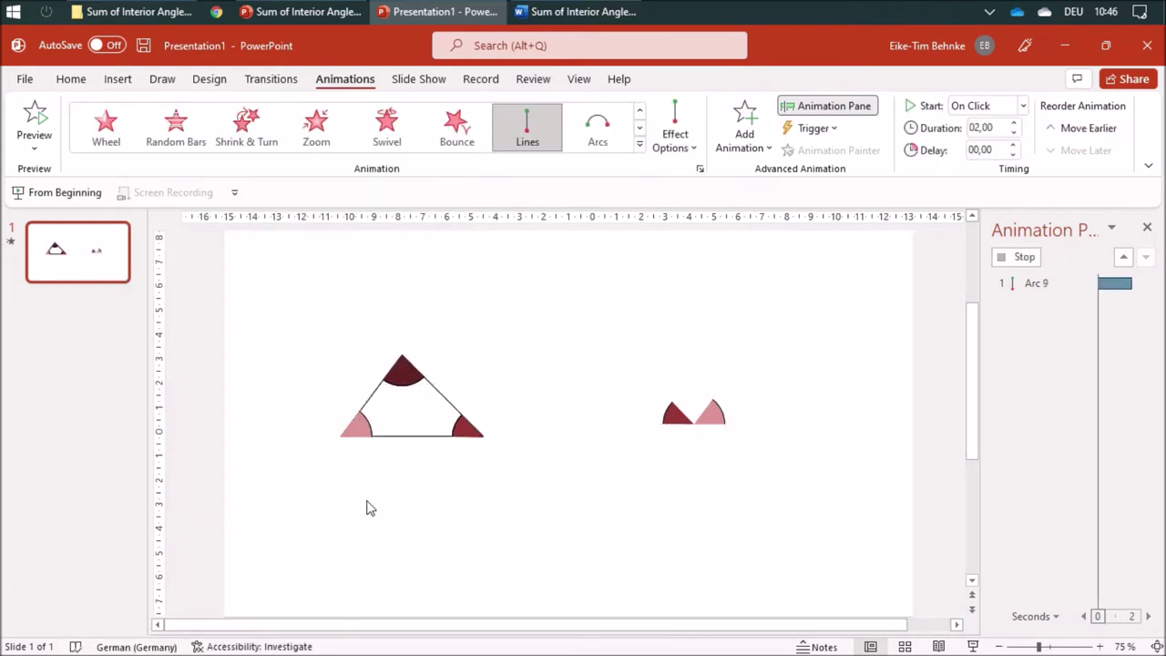
click(340, 554)
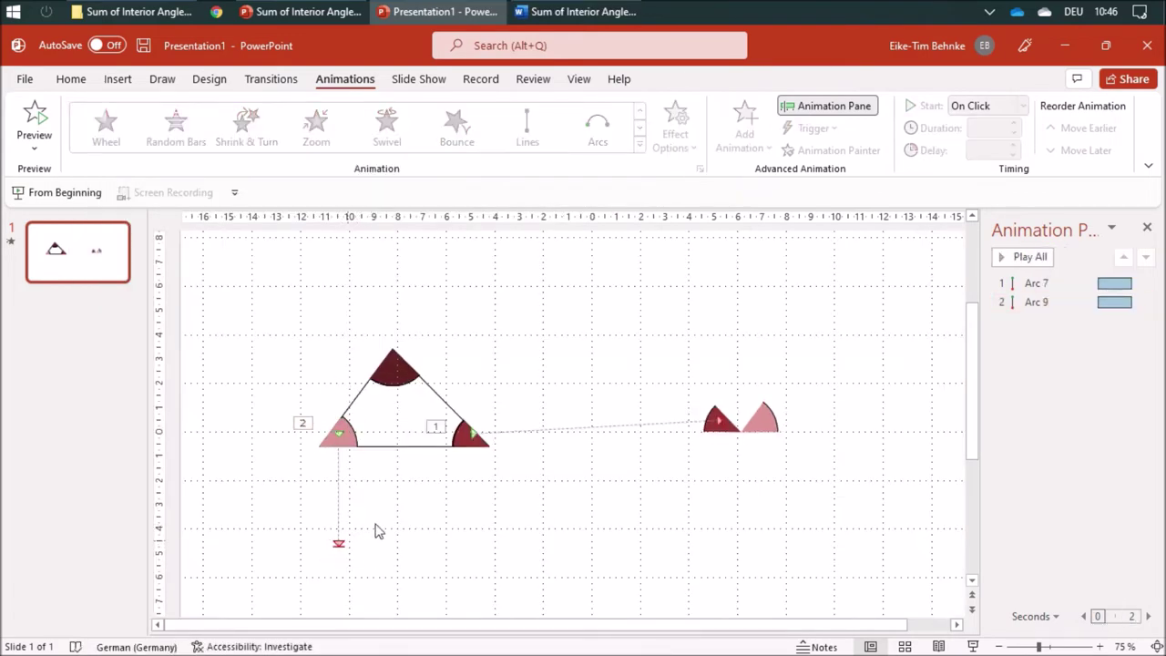
click(341, 546)
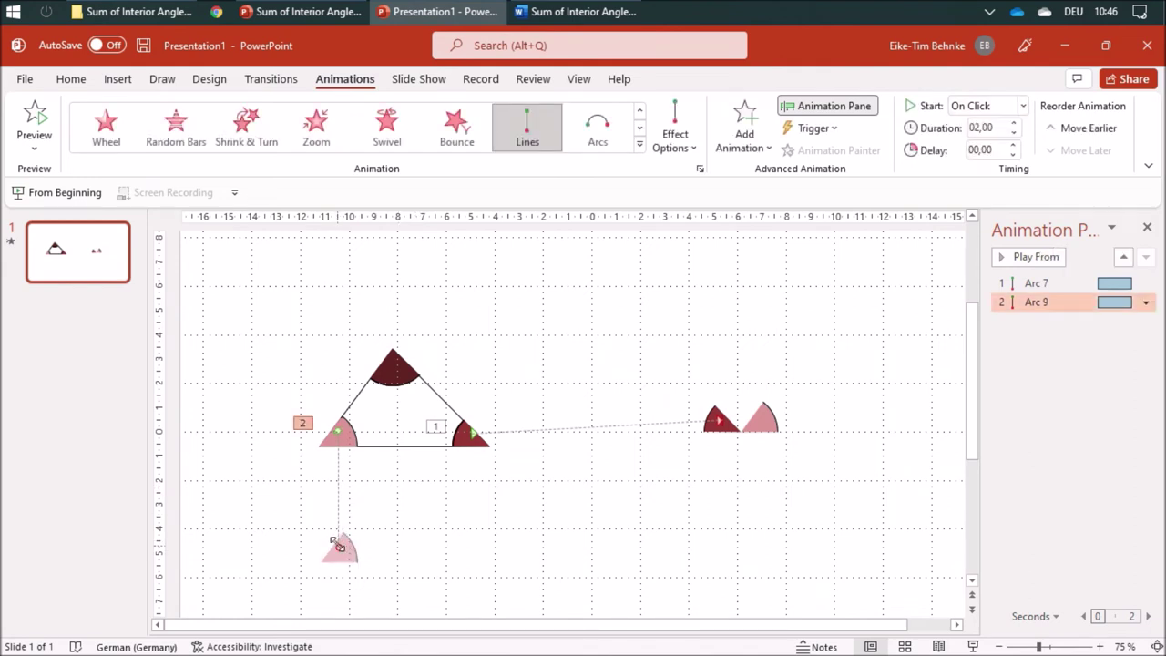
drag(339, 545, 760, 412)
click(823, 528)
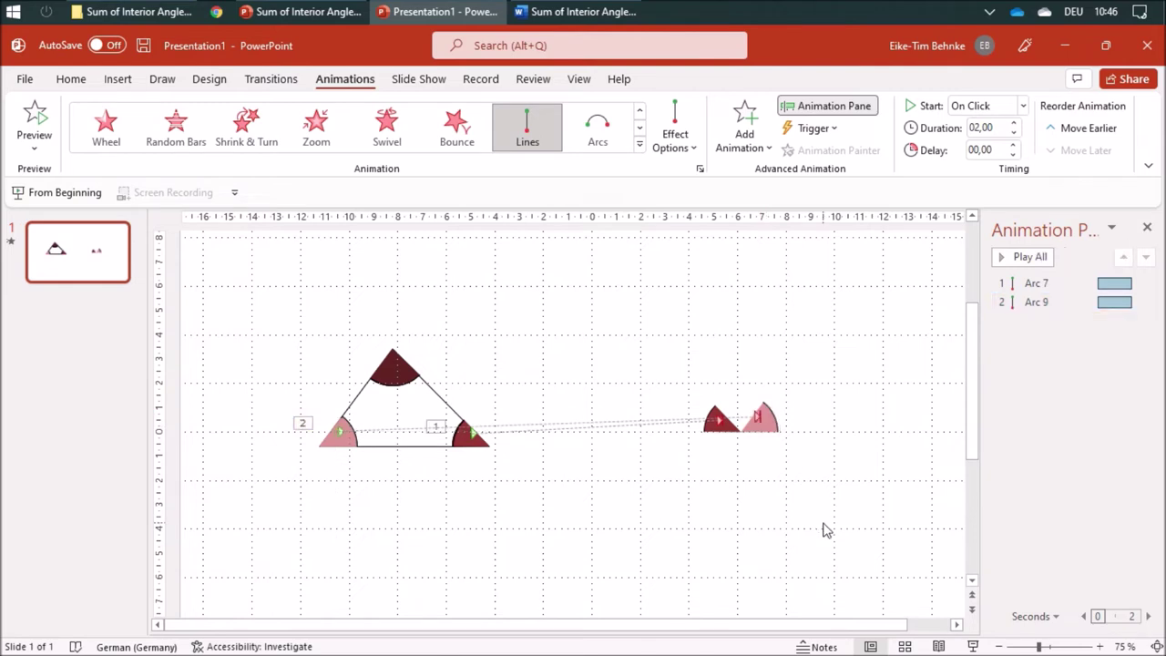
- Apply a Spin emphasis to the top dark wedge, Arc 8
click(401, 372)
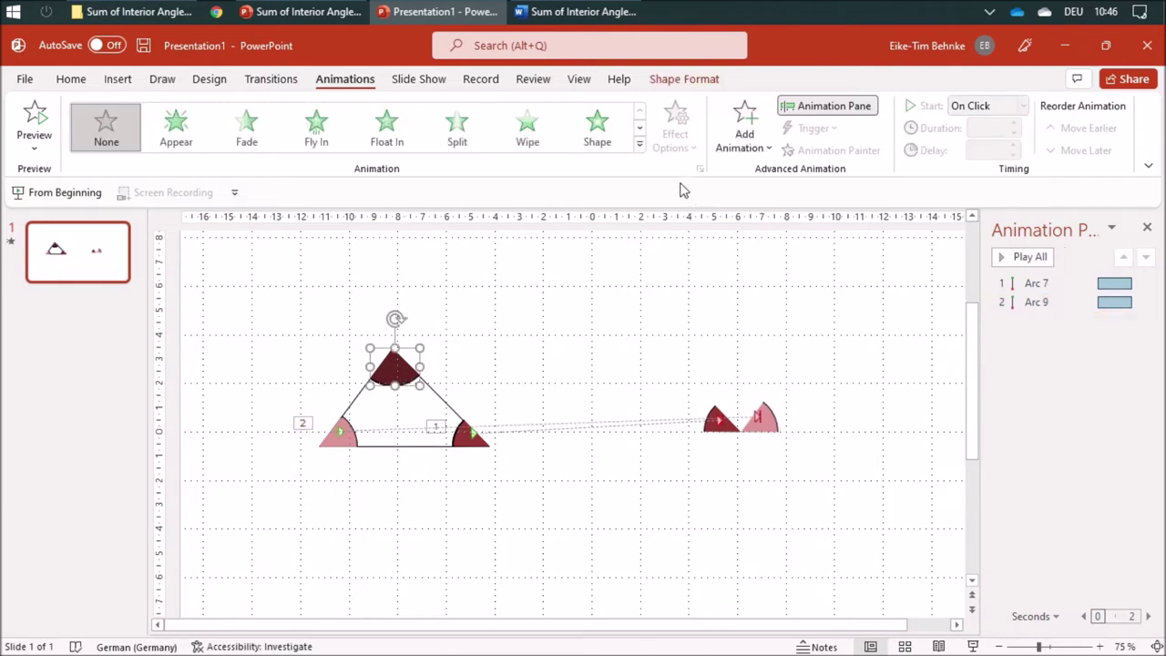
click(640, 146)
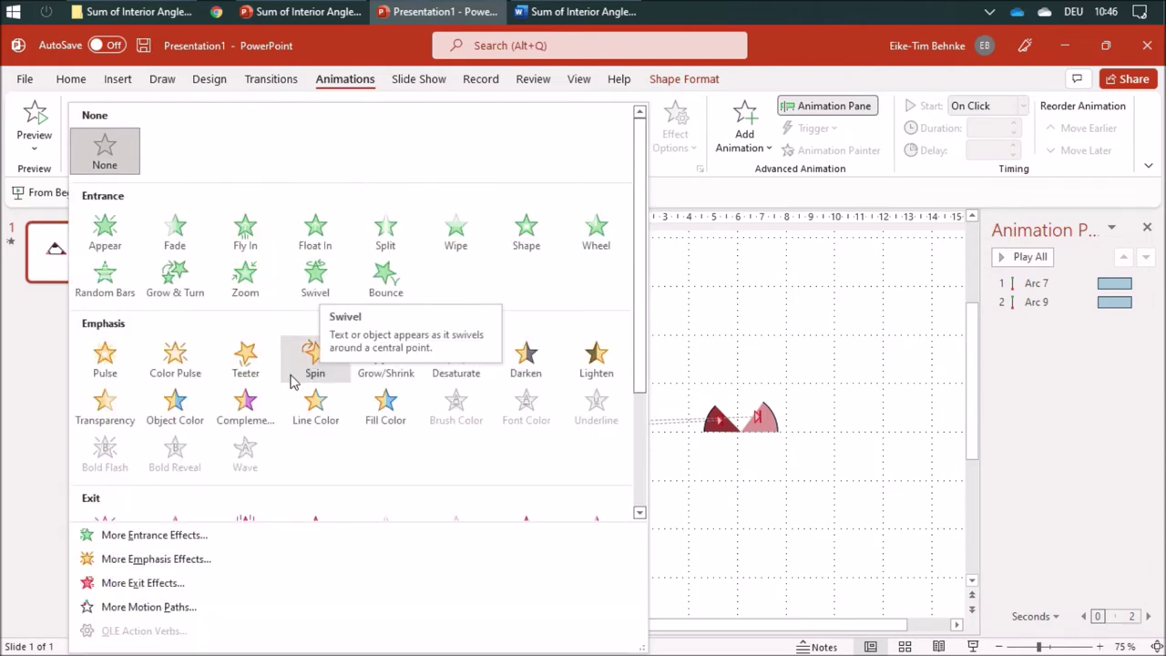
click(314, 362)
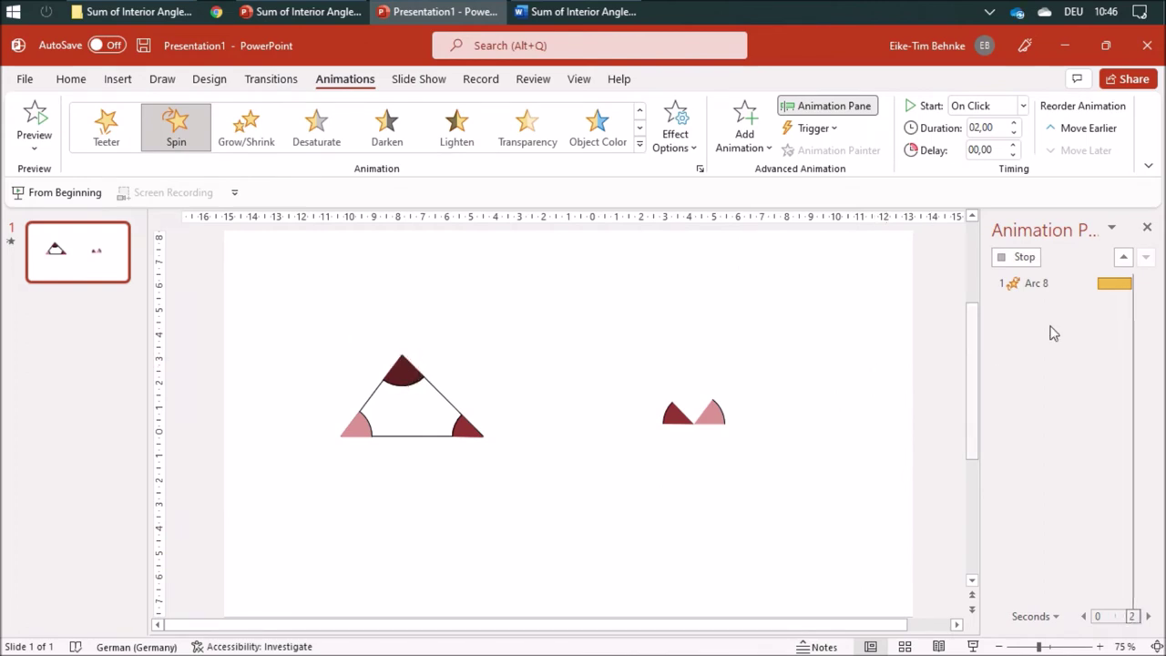
- Set Arc 8's spin amount to a custom 180° clockwise
right_click(1055, 321)
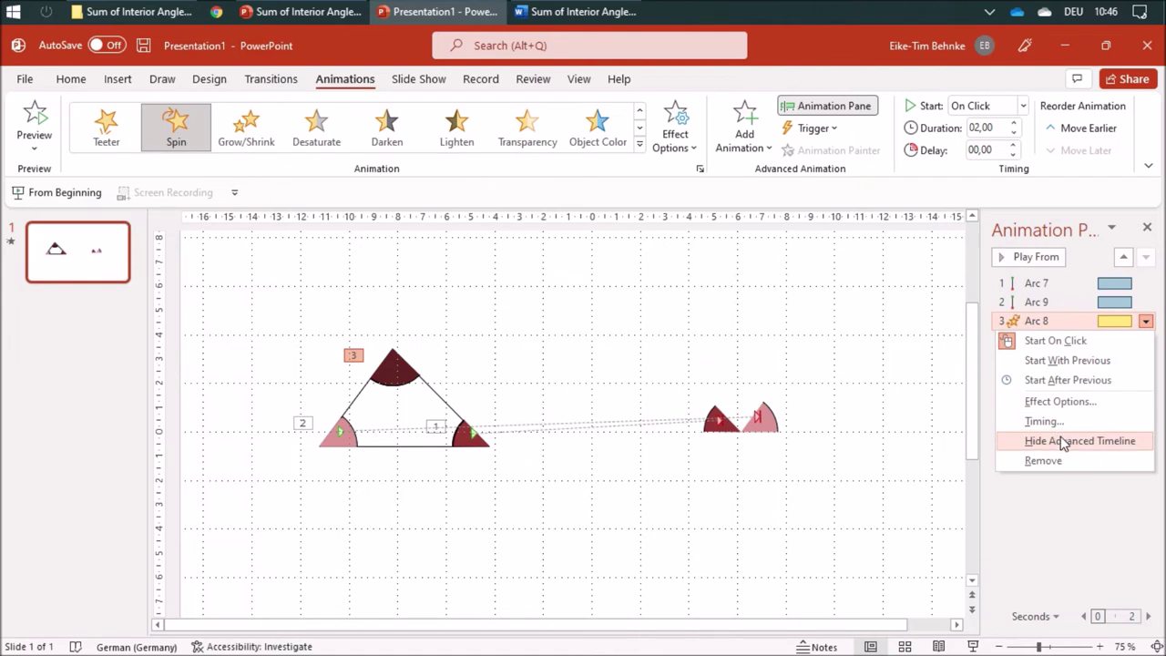
click(1066, 402)
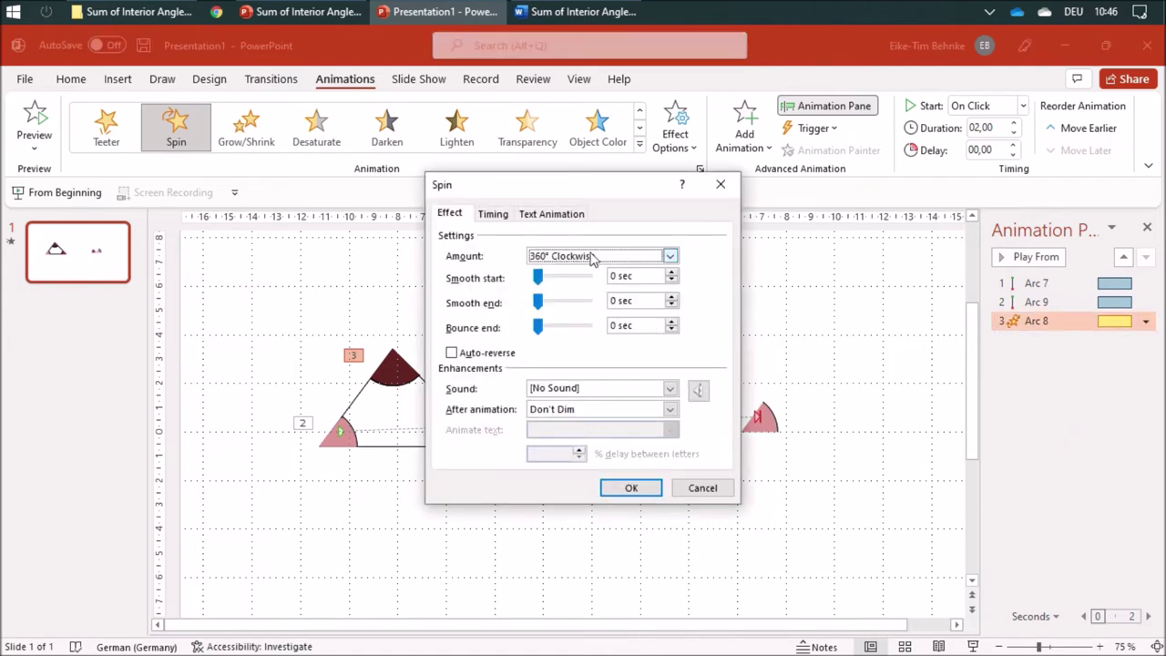
click(671, 257)
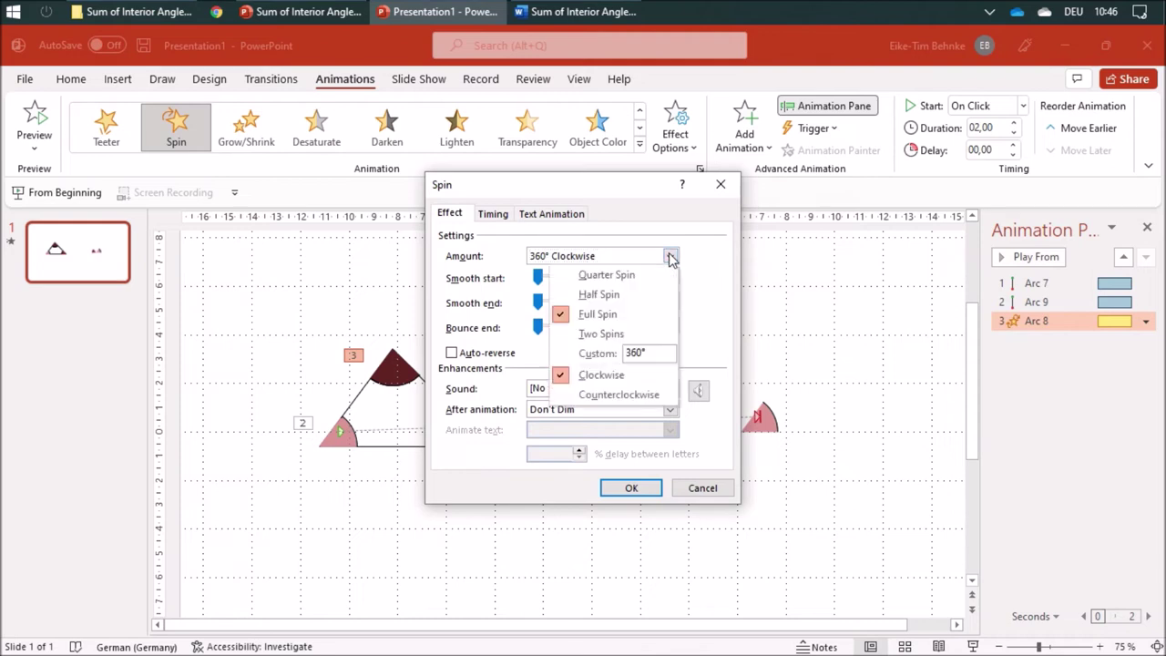
click(642, 354)
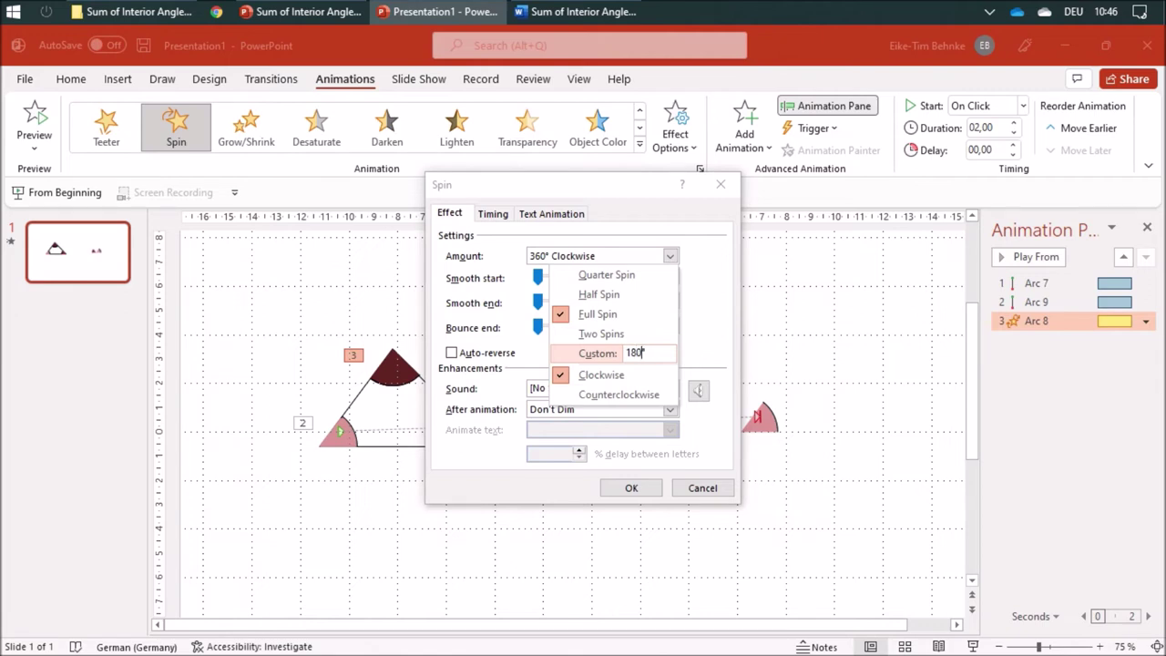
click(656, 376)
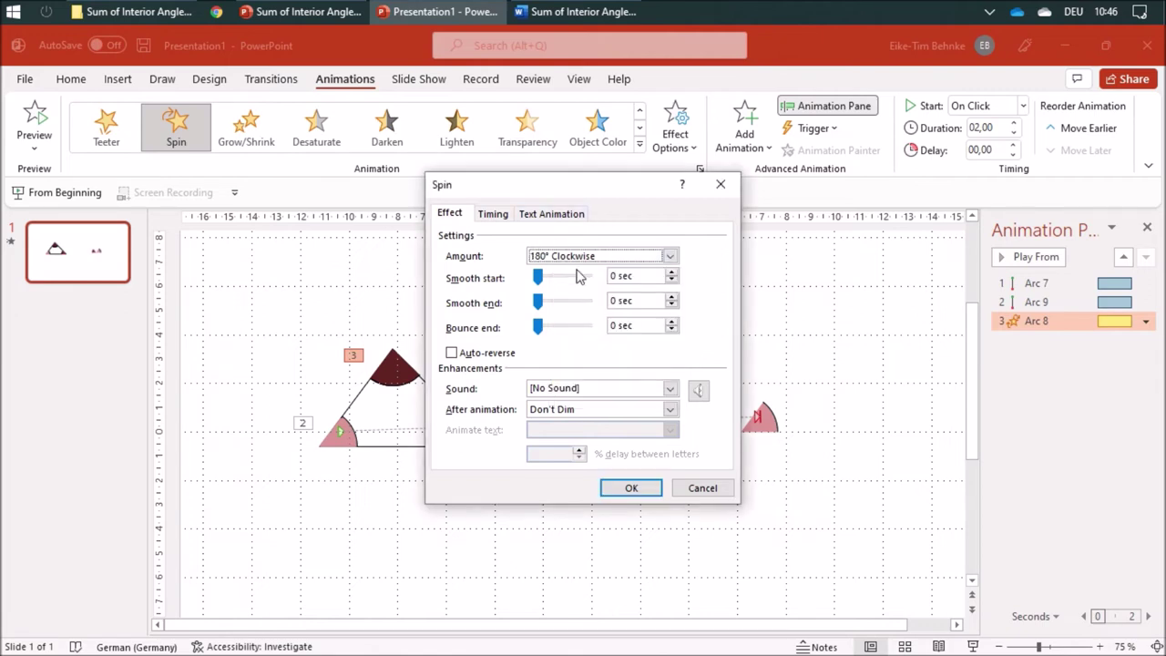
click(638, 488)
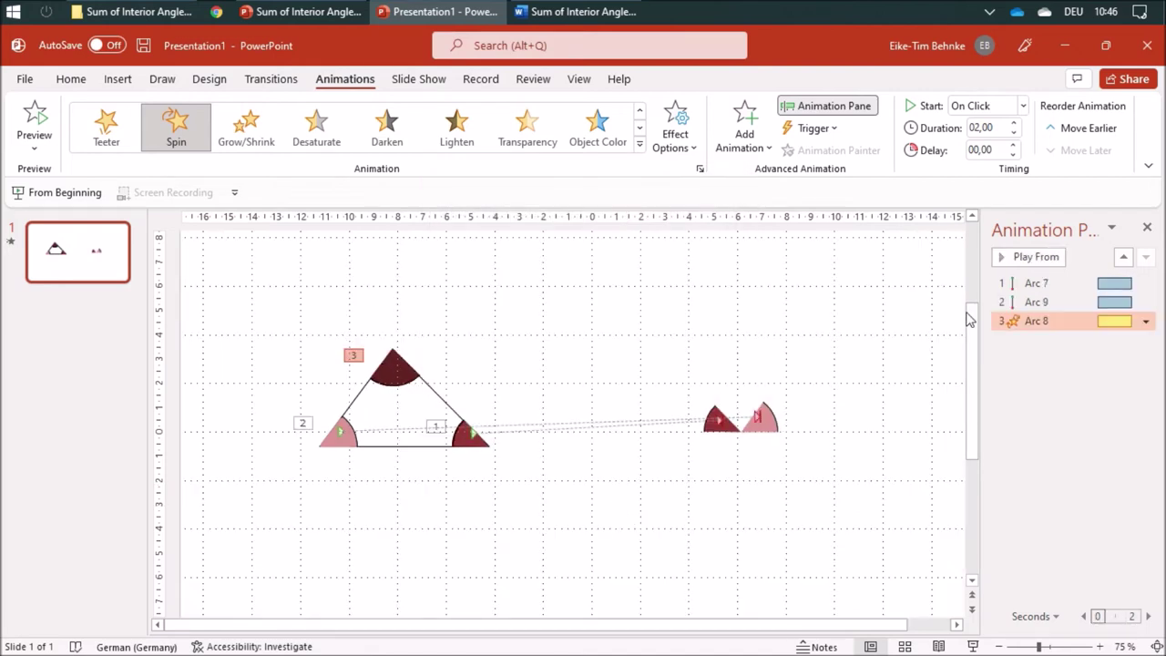
- Add a Lines motion path taking the top wedge to the right-hand wedges, then preview from Arc 7
click(745, 132)
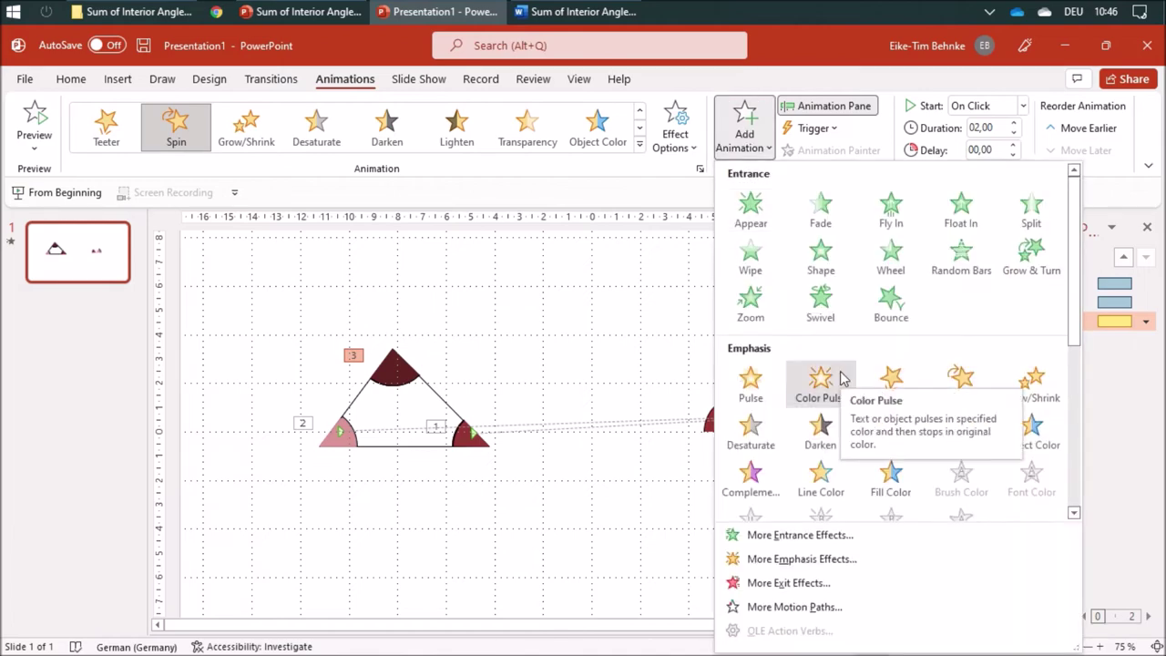
scroll(842, 378, down, 5)
click(752, 439)
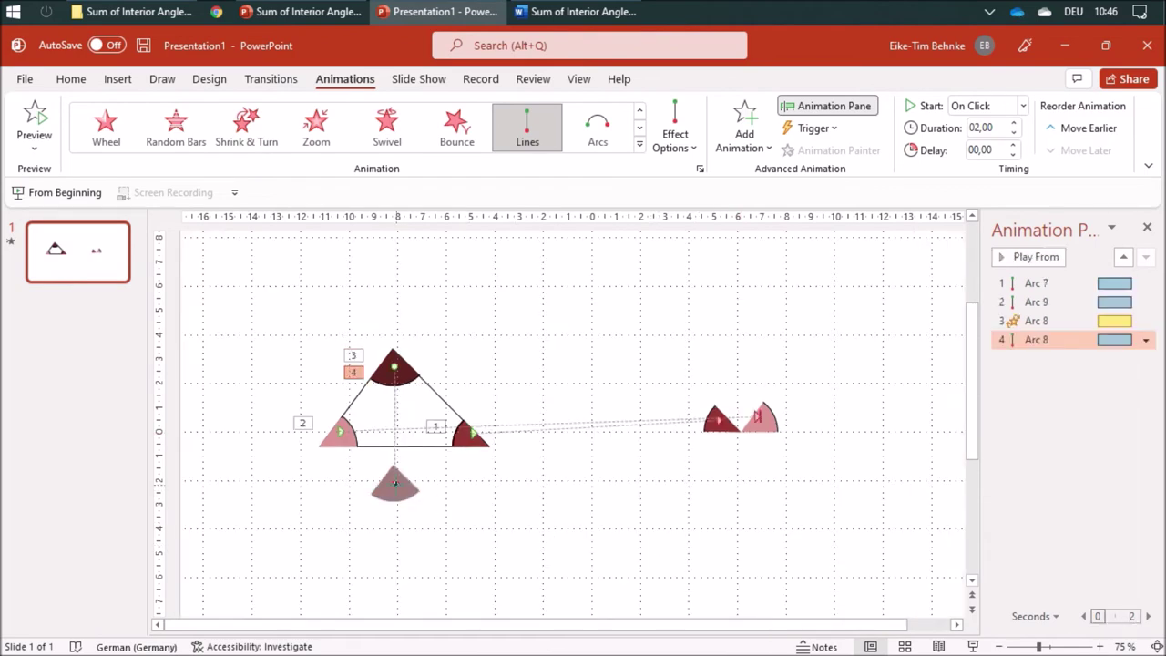
drag(395, 483, 740, 405)
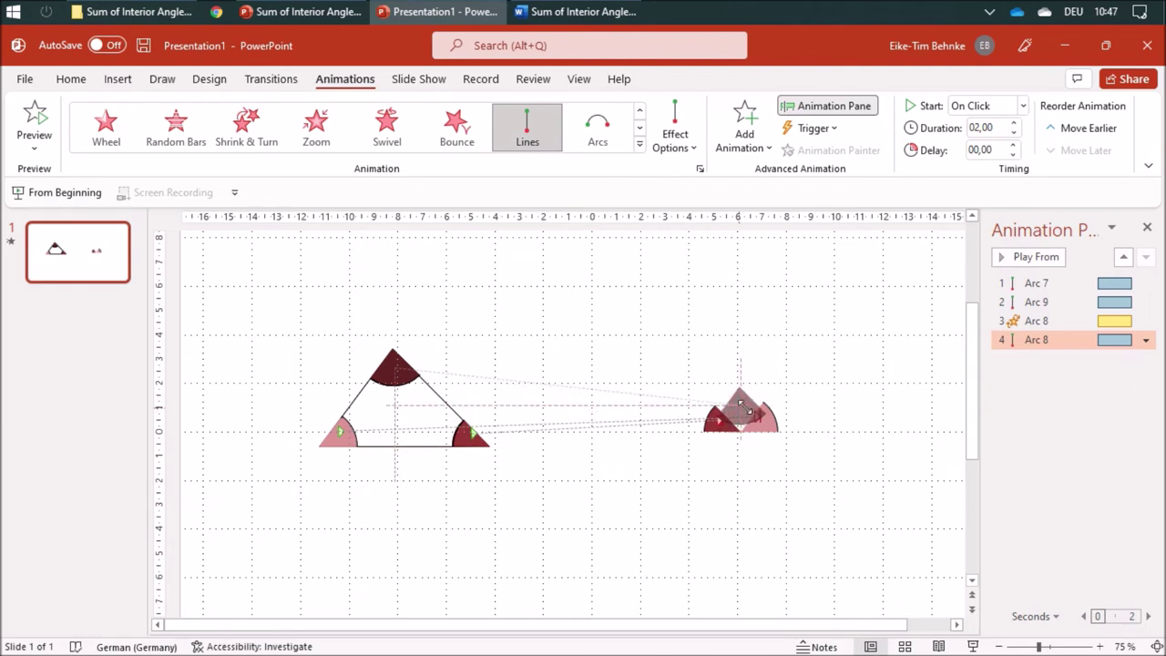
click(1038, 283)
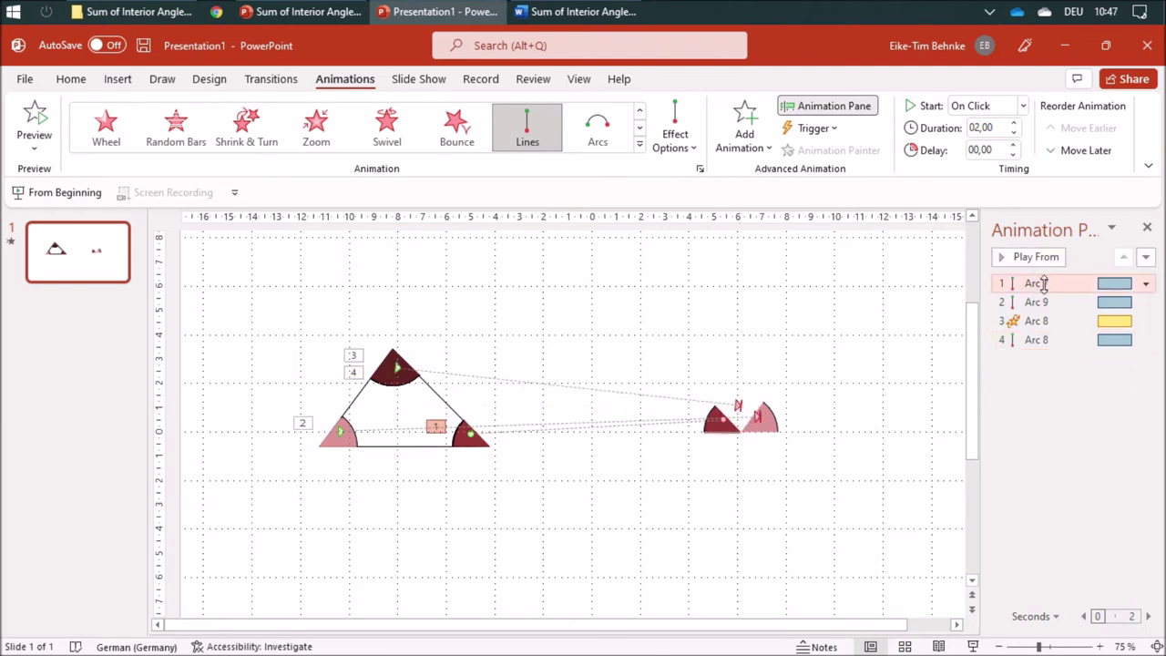
click(1045, 256)
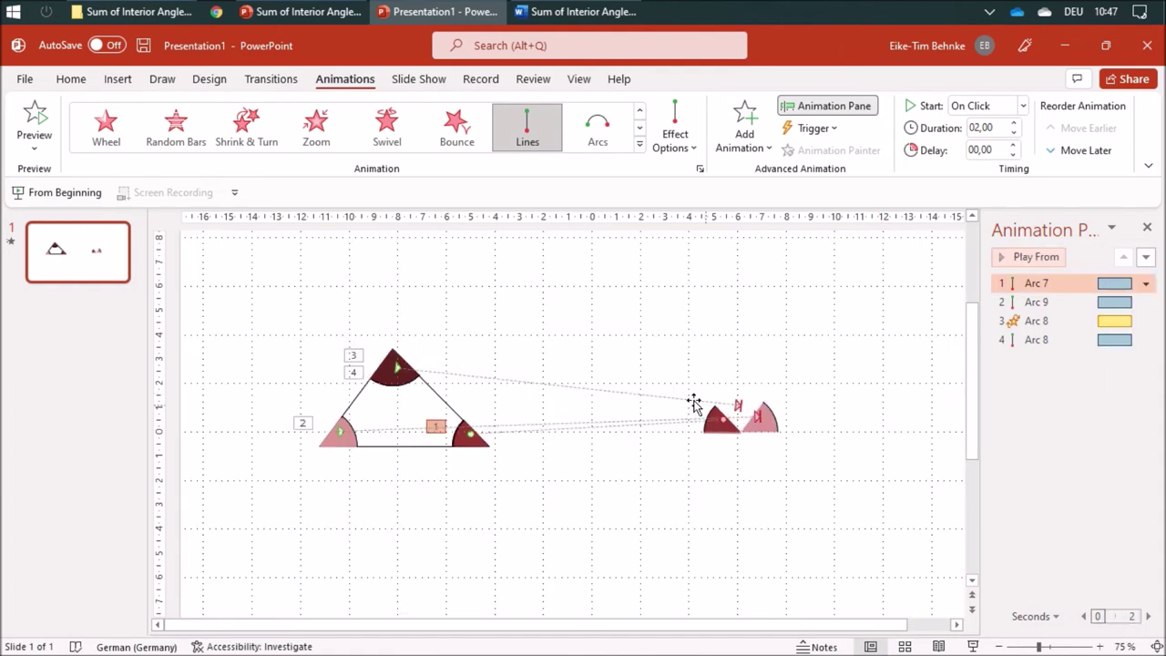
- Fine-tune the top wedge's path end beside the other wedges and preview the sequence again
click(740, 407)
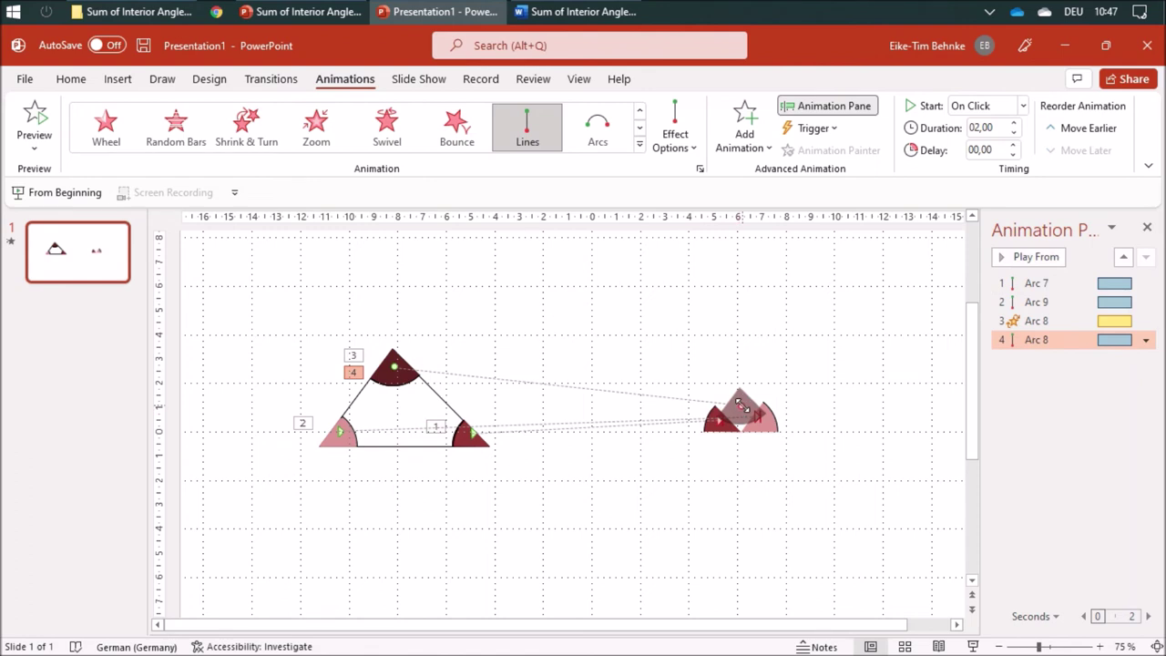
drag(740, 406, 748, 415)
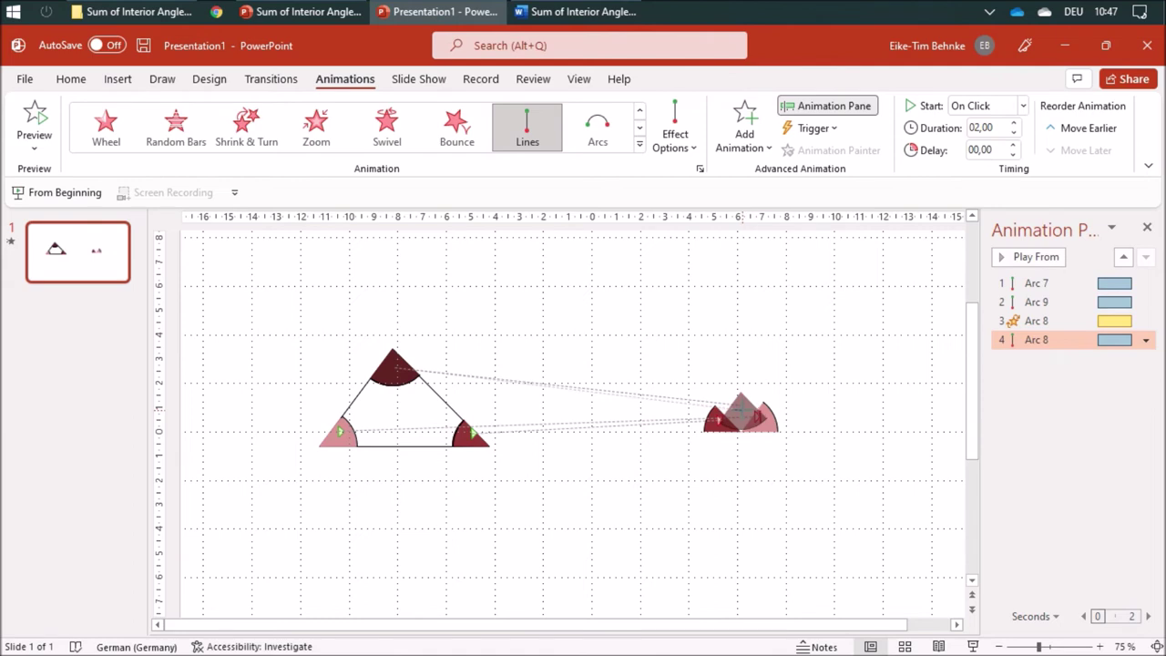
drag(740, 412, 742, 415)
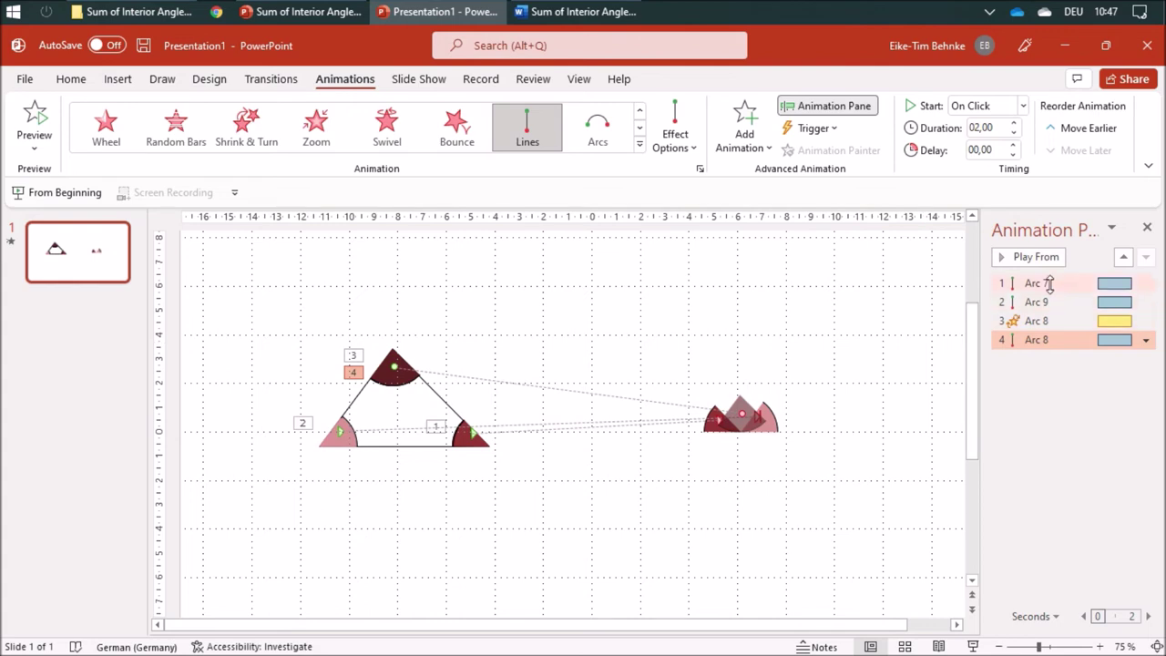
click(1036, 284)
click(1039, 257)
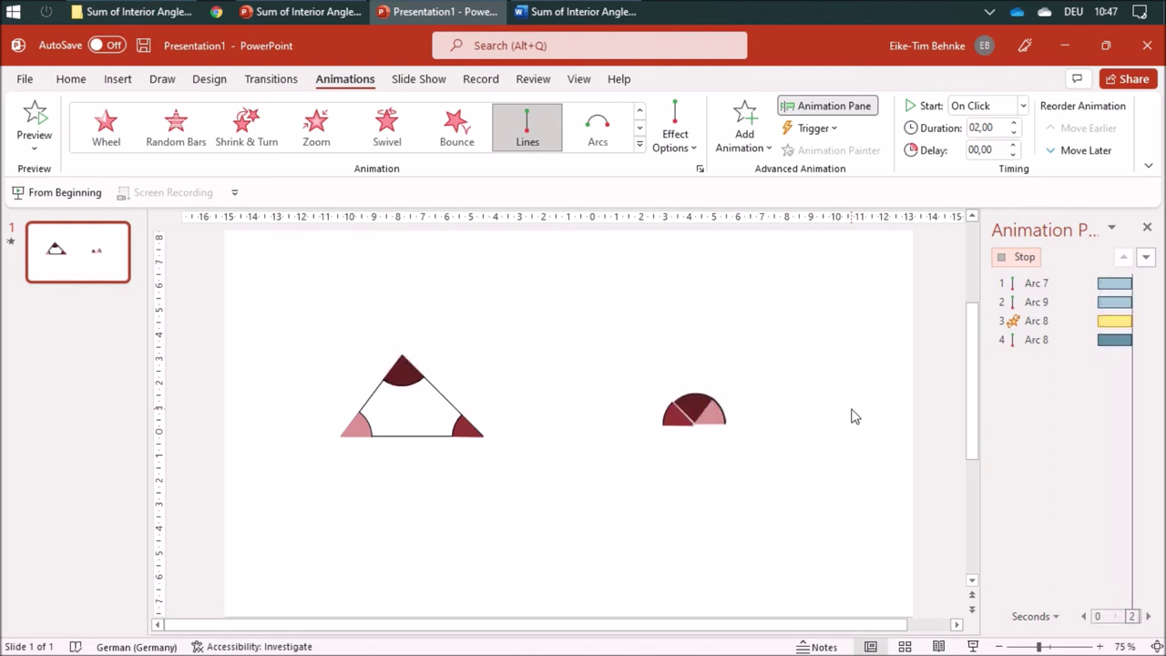
click(1042, 341)
- Set Arc 8's path, Arc 8's spin and Arc 9's path to Start With Previous
right_click(1041, 341)
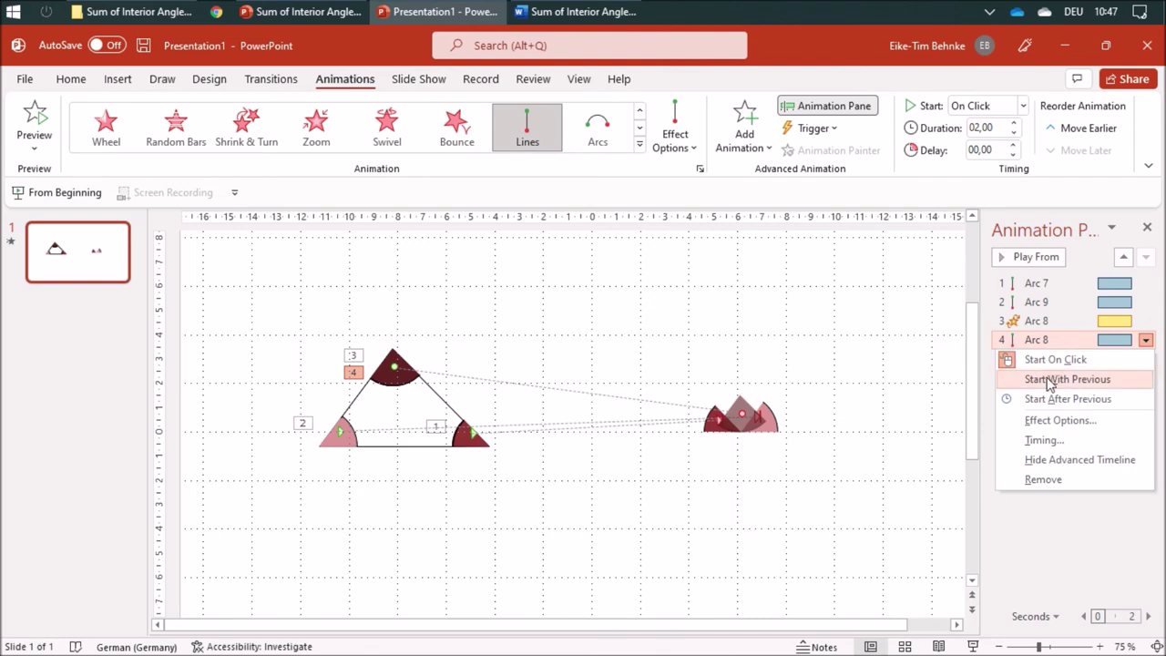
click(1048, 381)
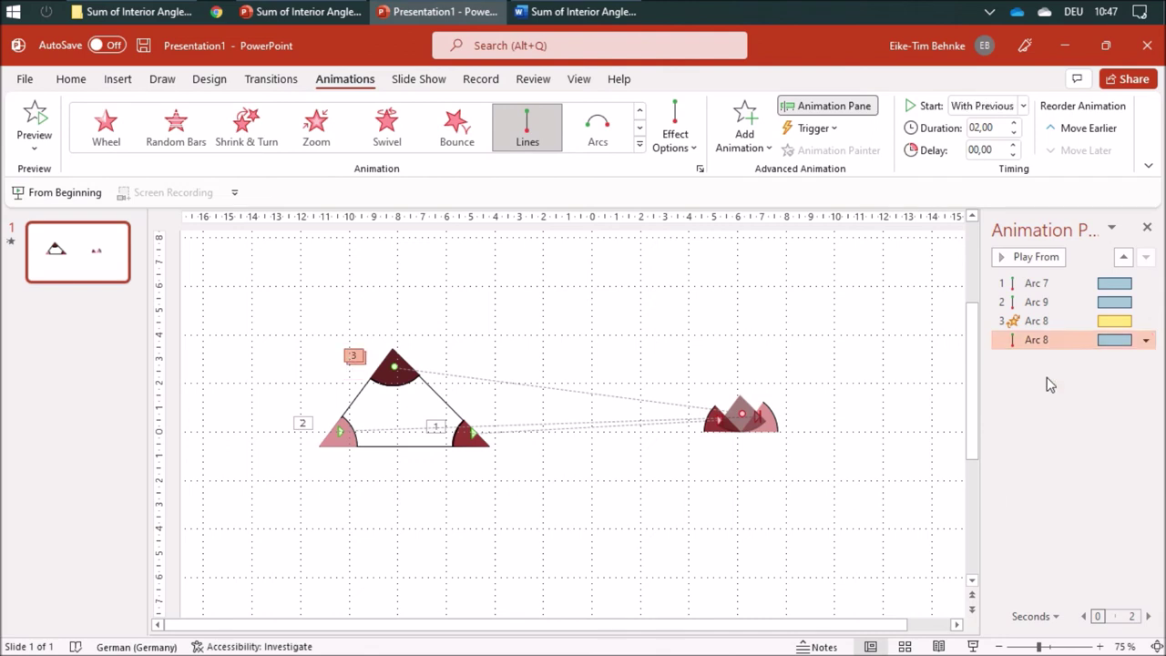
right_click(1037, 320)
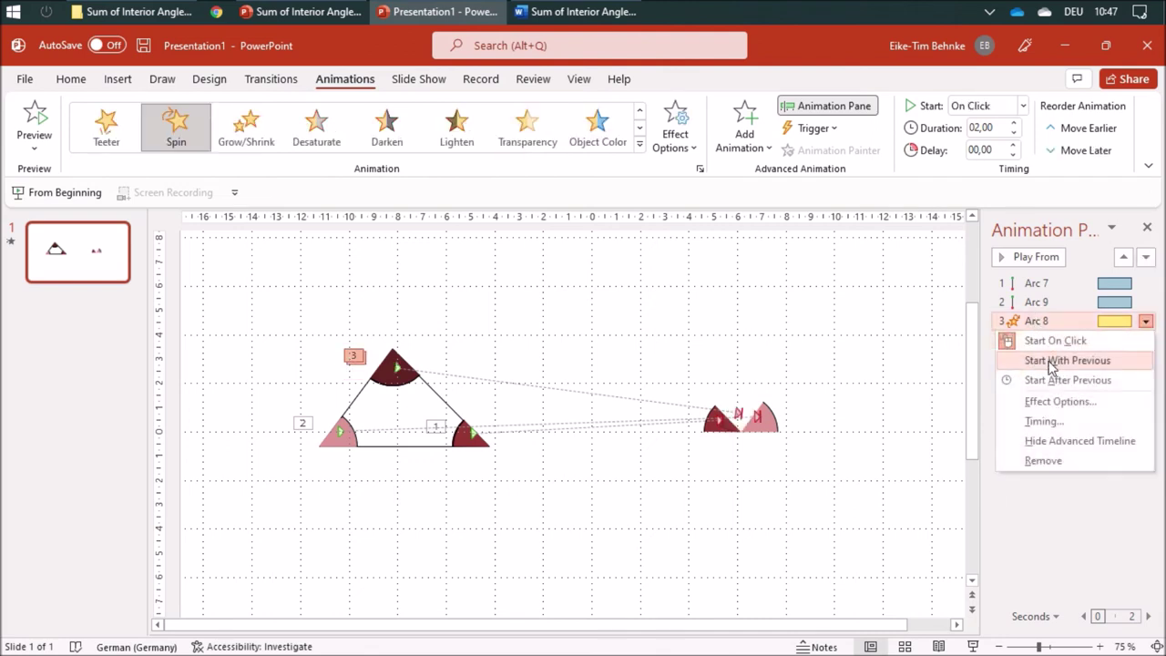
click(1050, 361)
right_click(1036, 302)
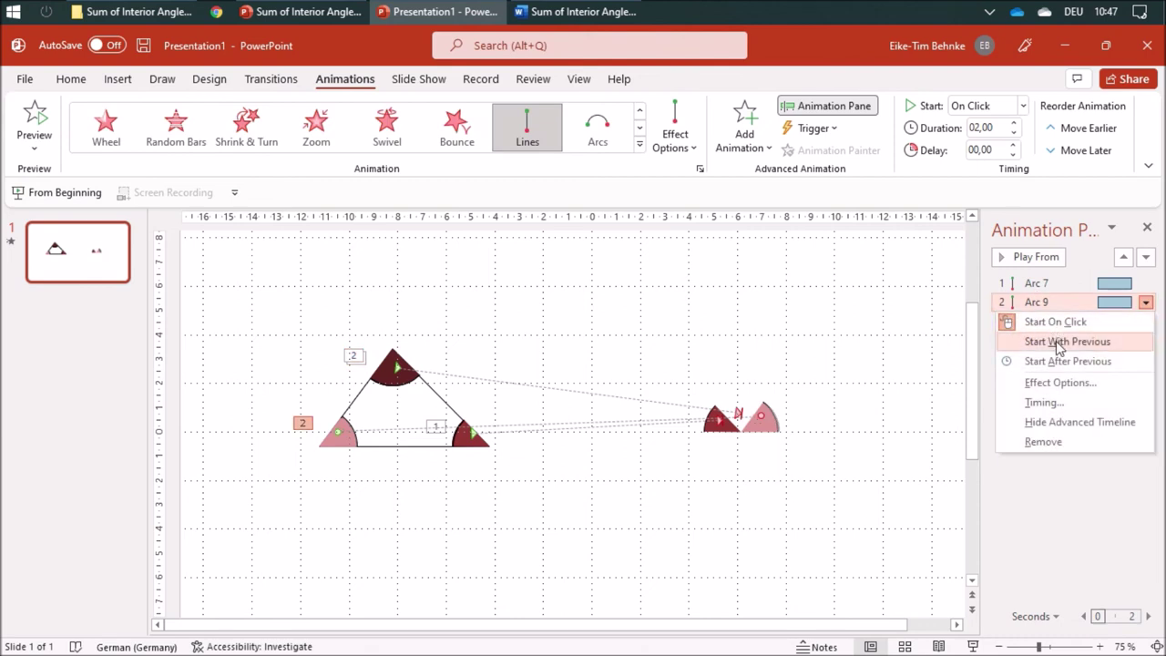
click(1059, 343)
- Preview the now simultaneous animations from Arc 7, checking the top wedge's path timing
click(1041, 258)
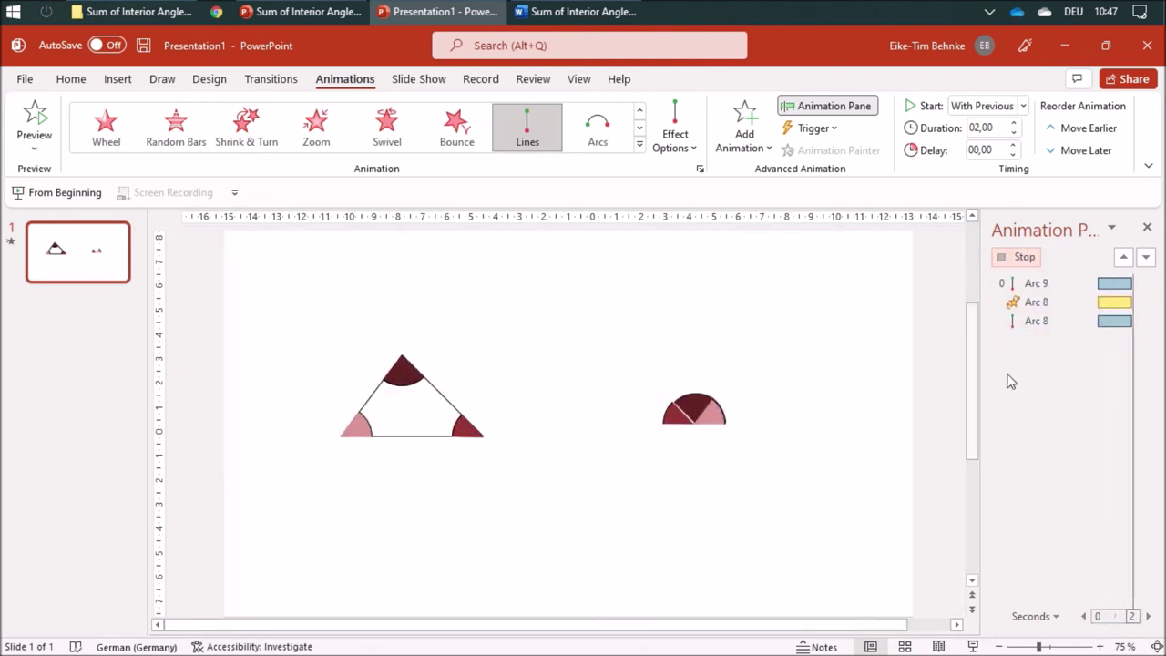
click(1035, 283)
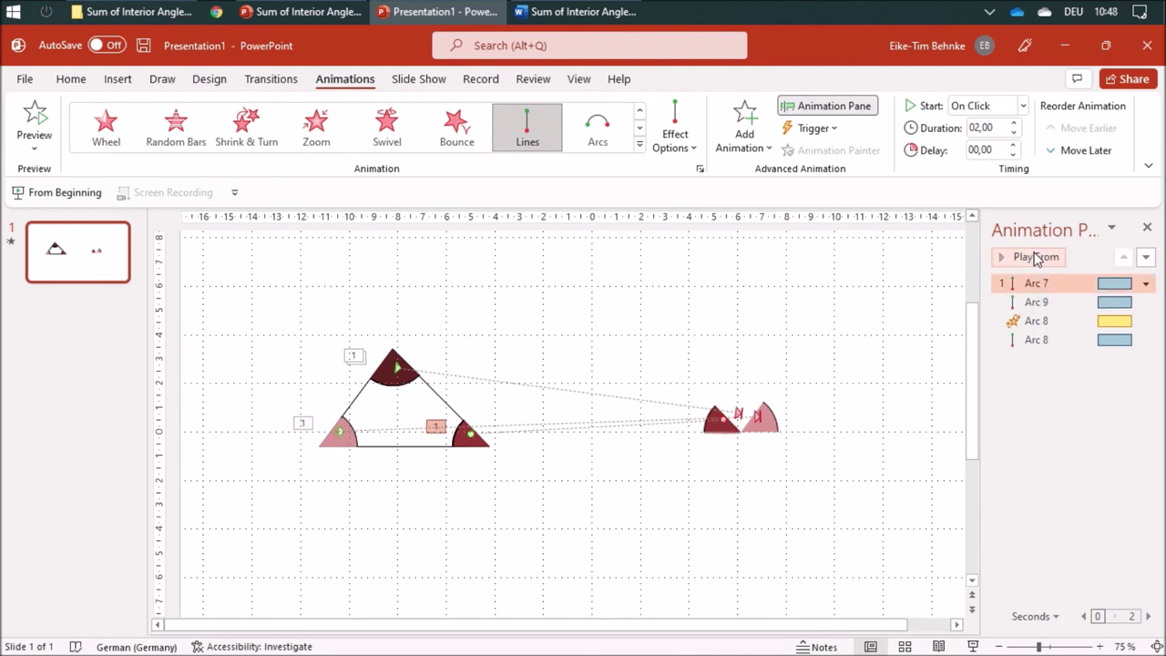
click(1036, 258)
click(739, 413)
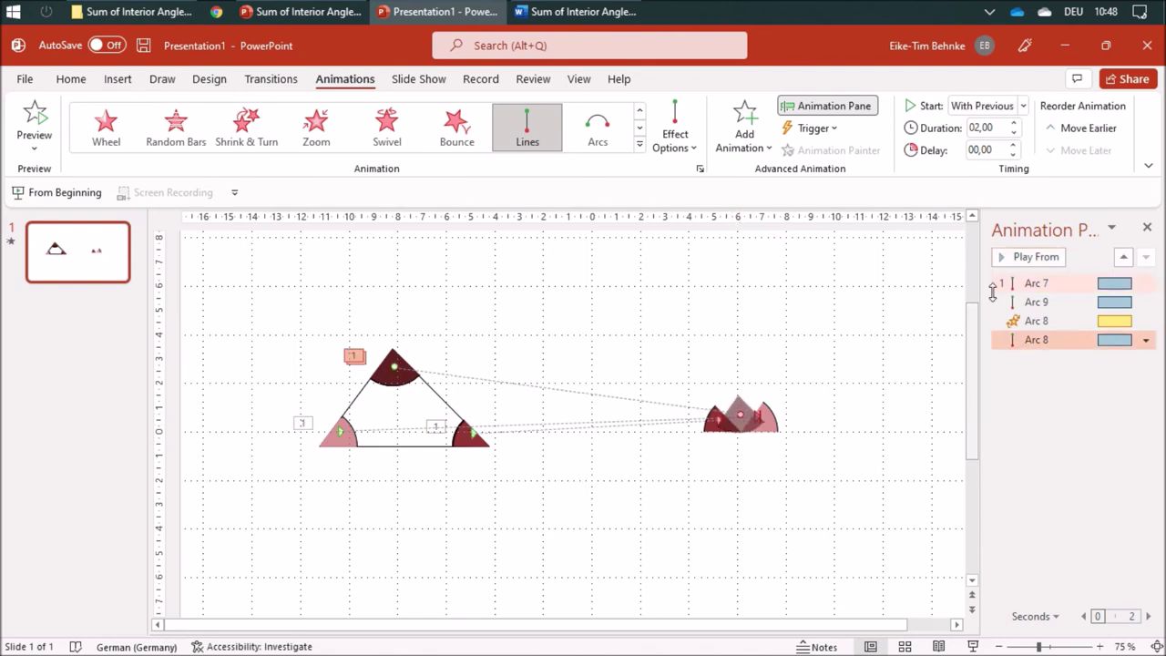
click(1034, 282)
click(1037, 257)
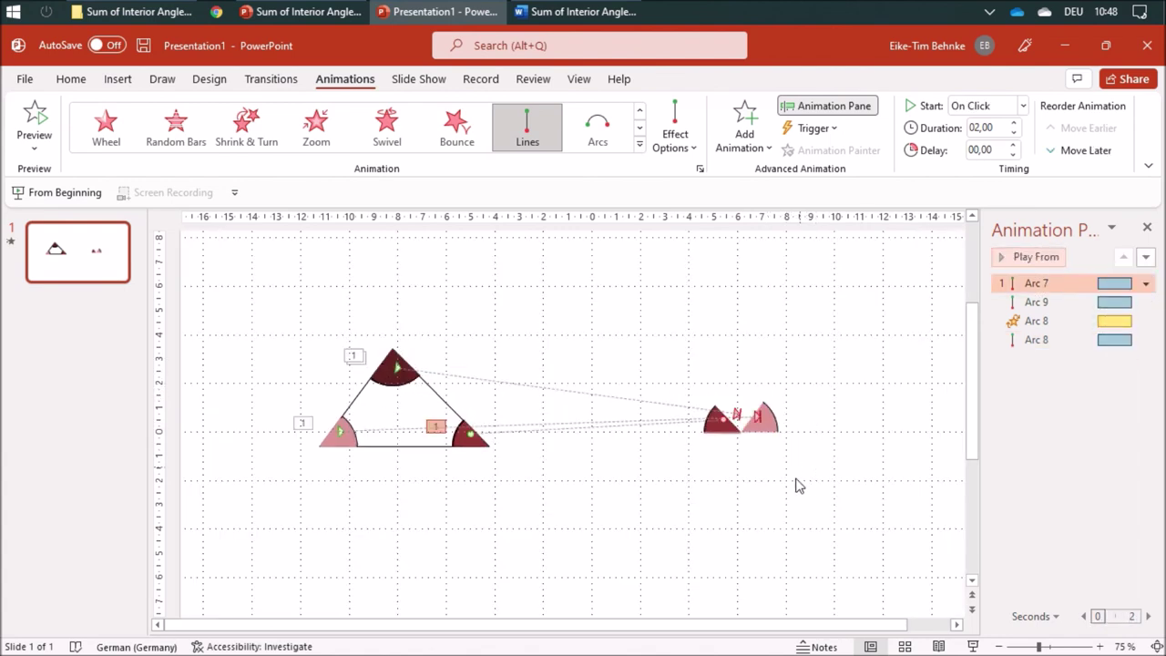
- Delete the leftover pink and dark wedge copies on the right and play the whole sequence
click(775, 428)
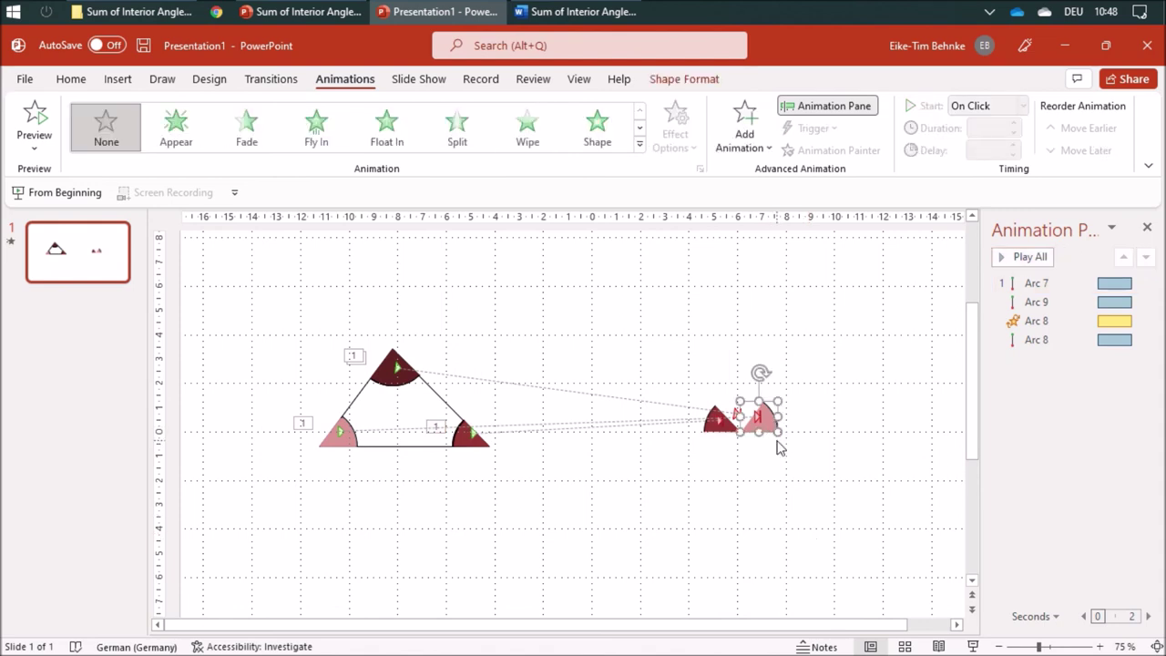
key(Delete)
click(729, 430)
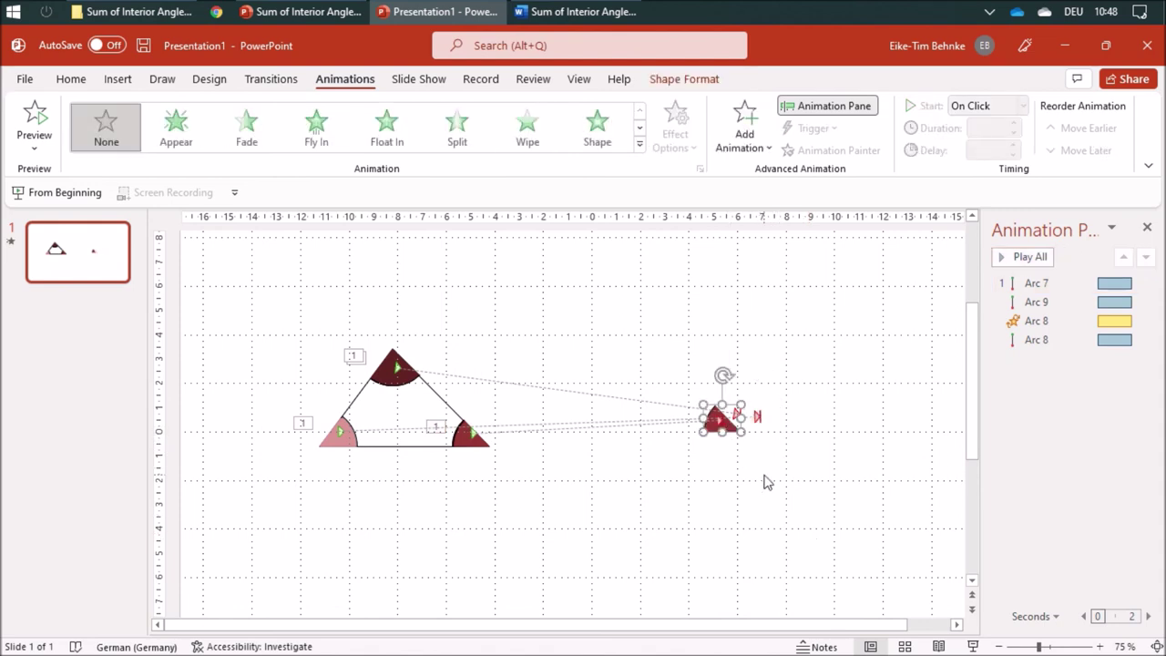
key(Delete)
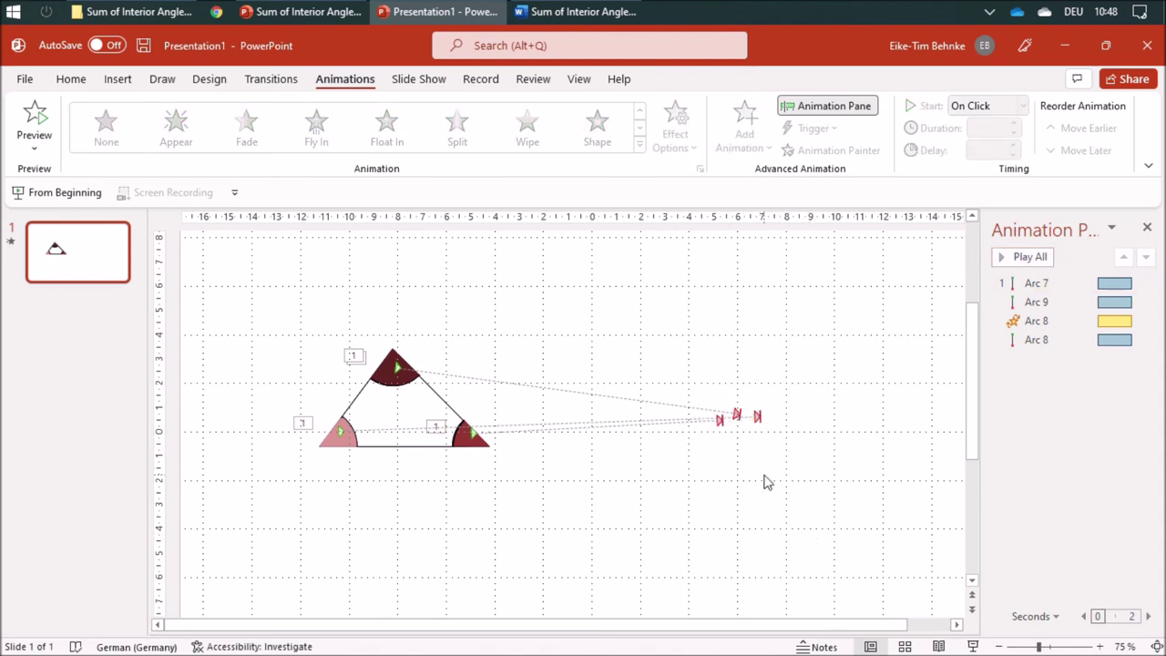
click(1028, 258)
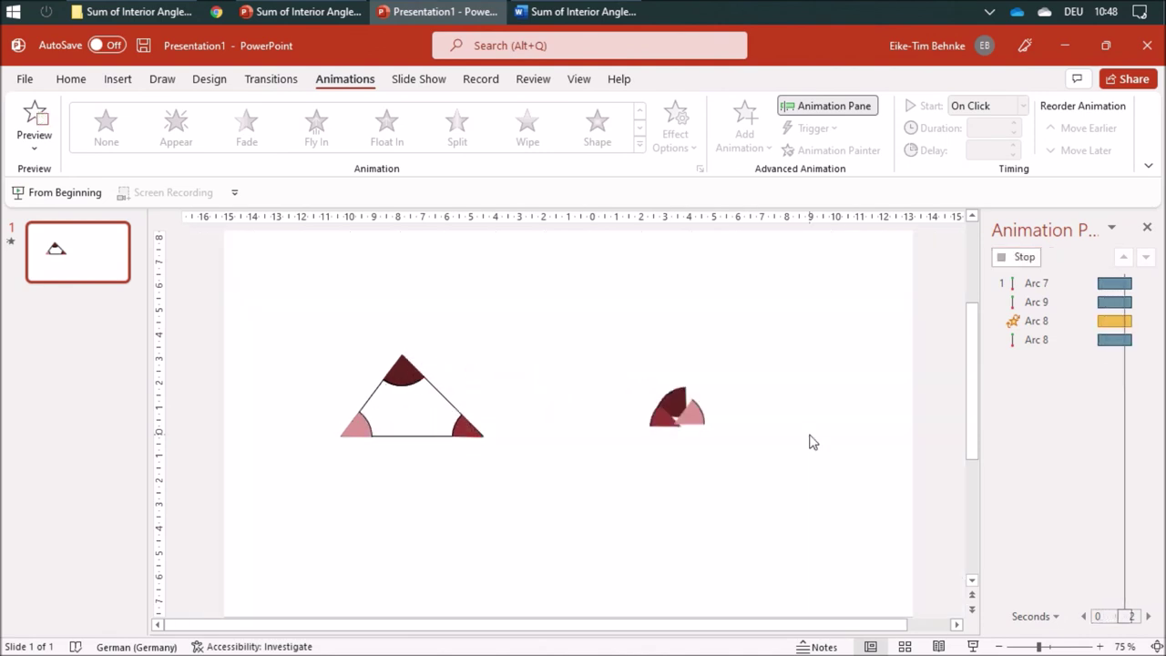